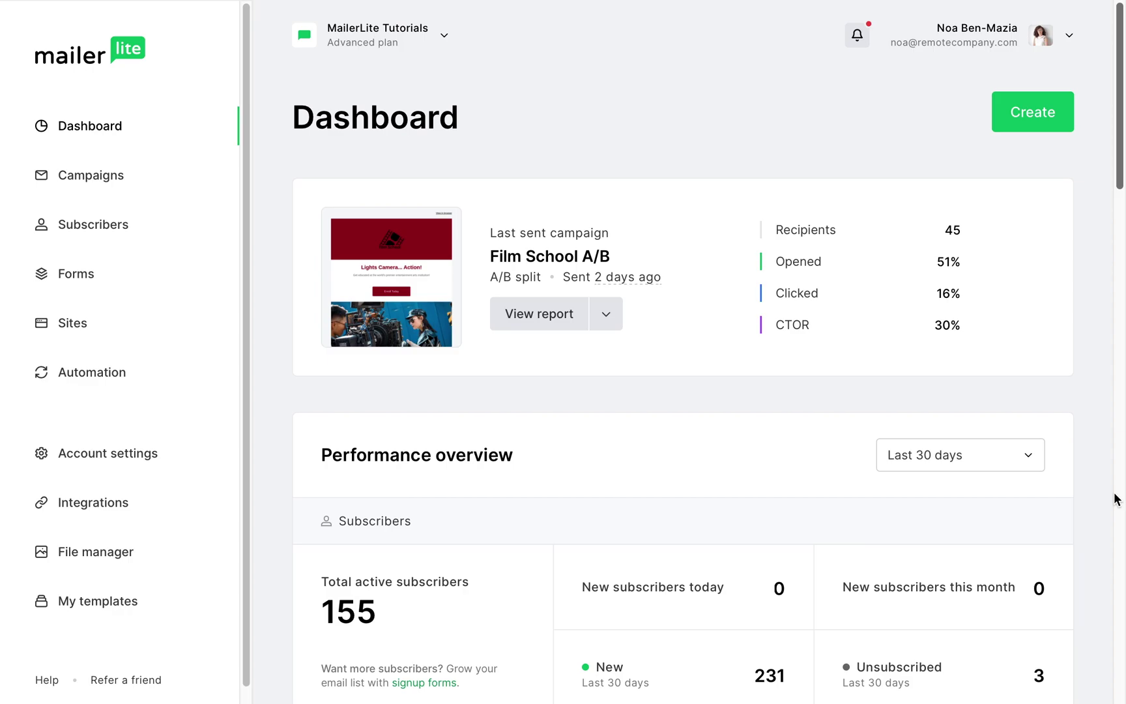
Create a new RSS campaign named 'RSS Campaign'
click(98, 182)
click(978, 127)
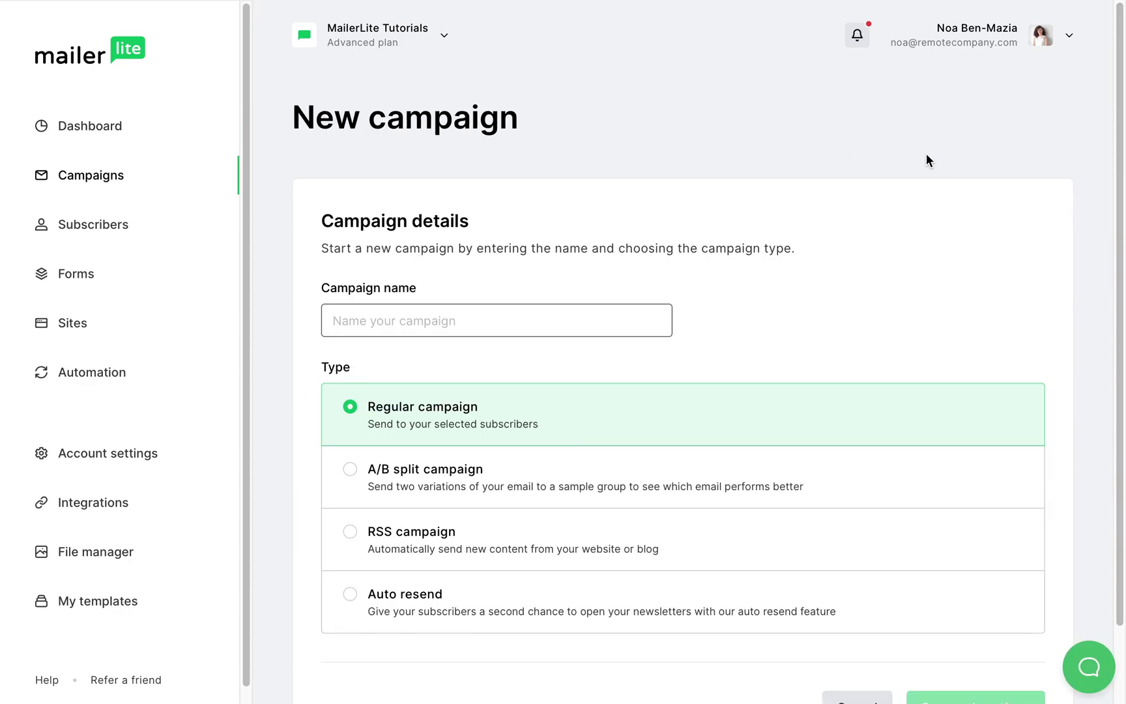
click(550, 327)
text(RSS Campaign)
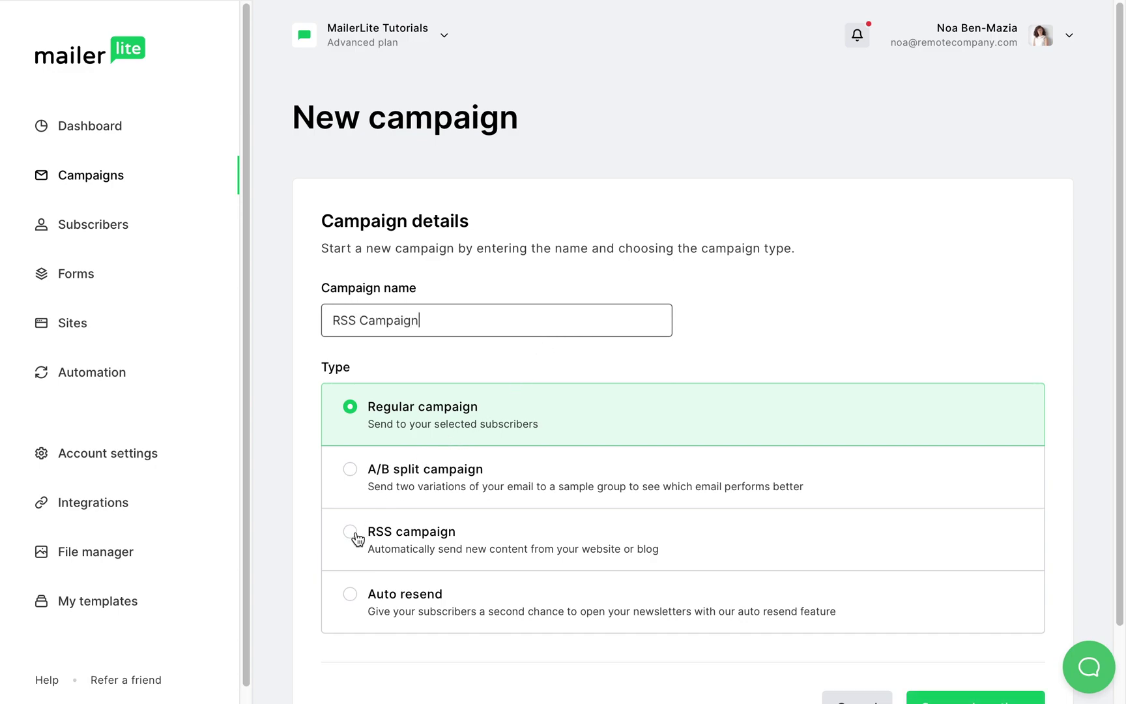
click(352, 533)
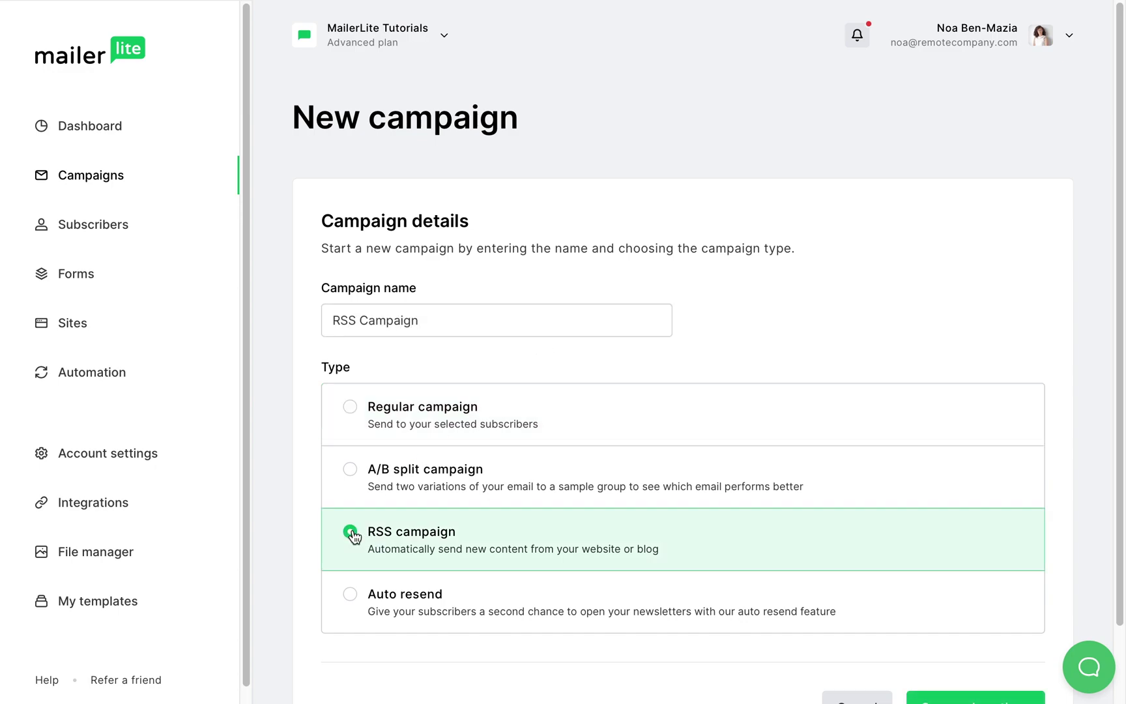
scroll(354, 536, down, 2)
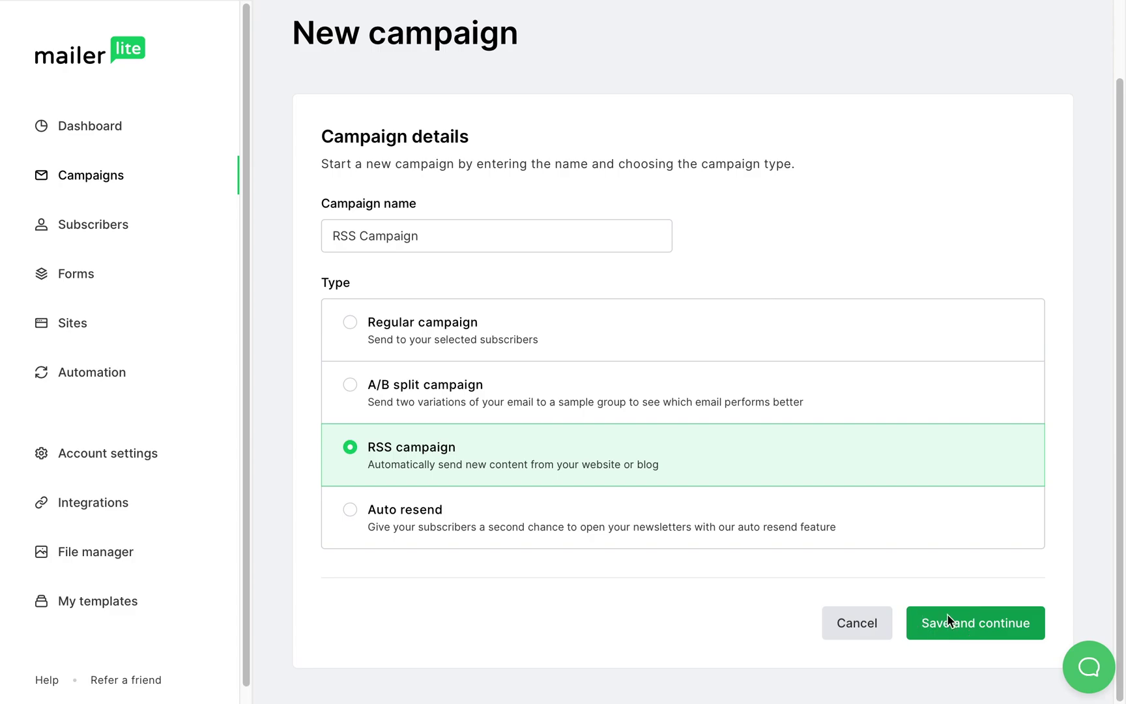
click(948, 616)
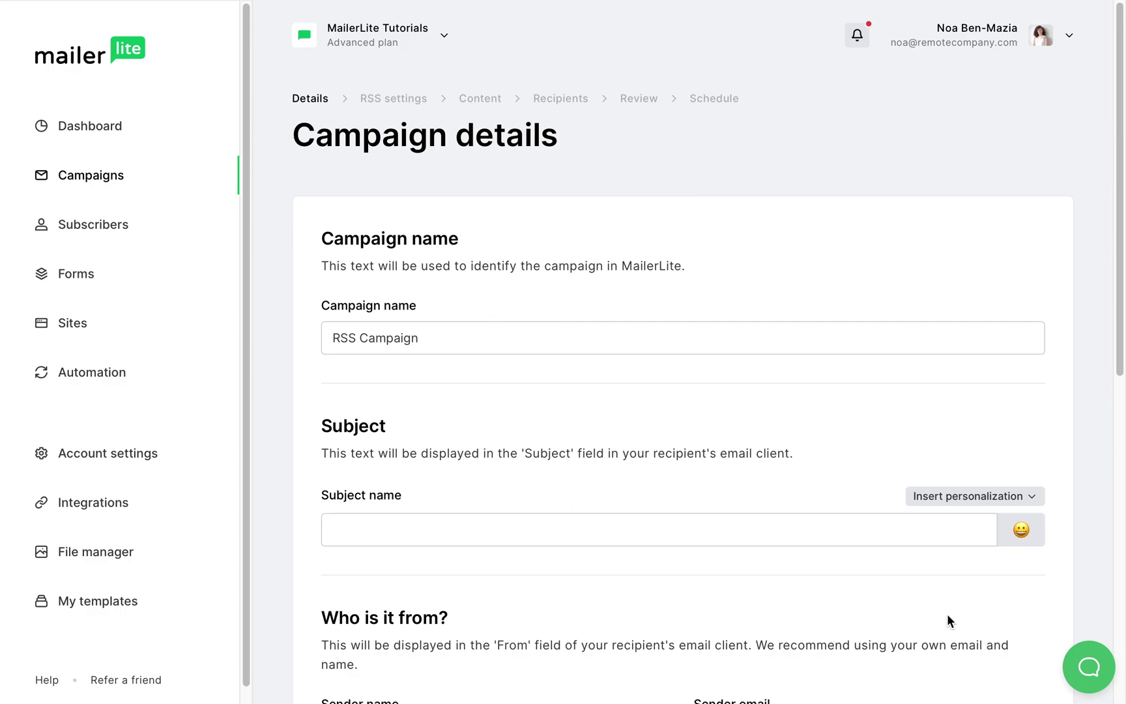
Enter 'My Blog' as the email subject
click(754, 527)
text(My Blog)
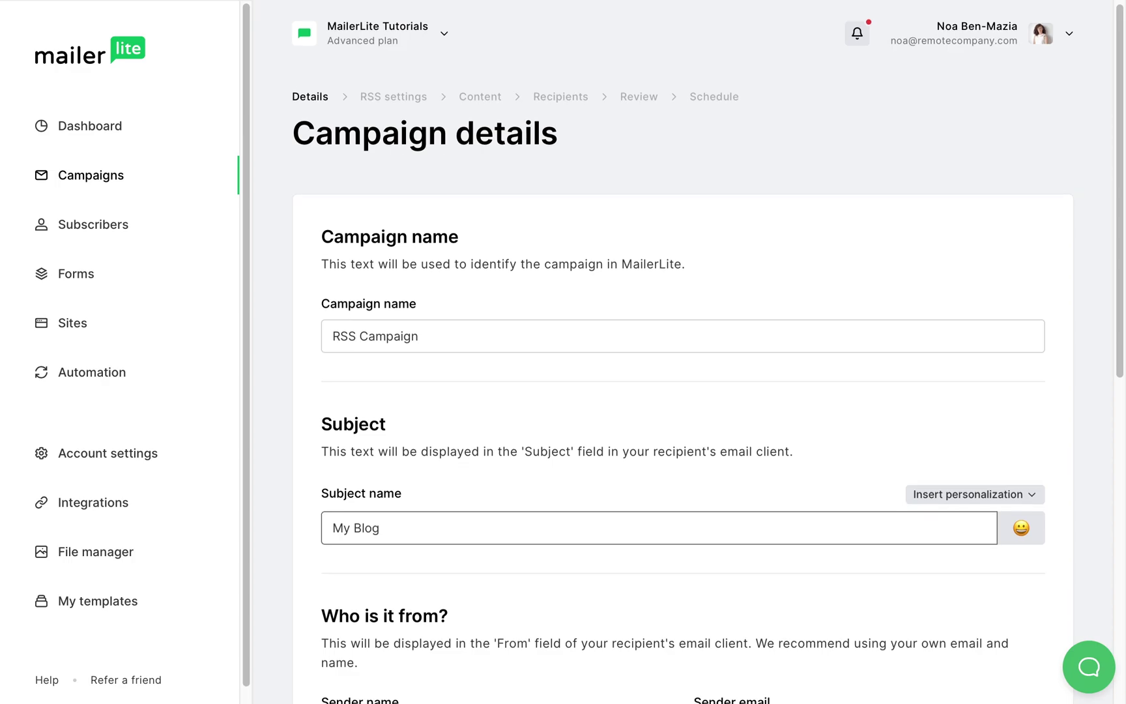
scroll(684, 352, down, 8)
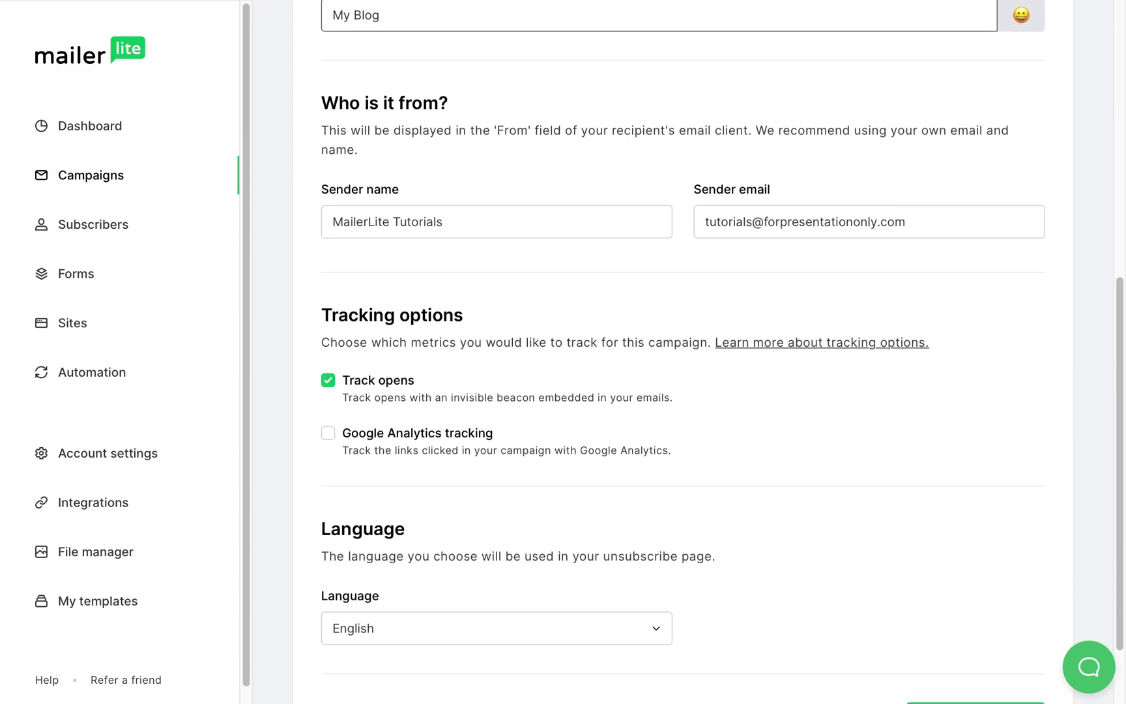
scroll(717, 391, down, 2)
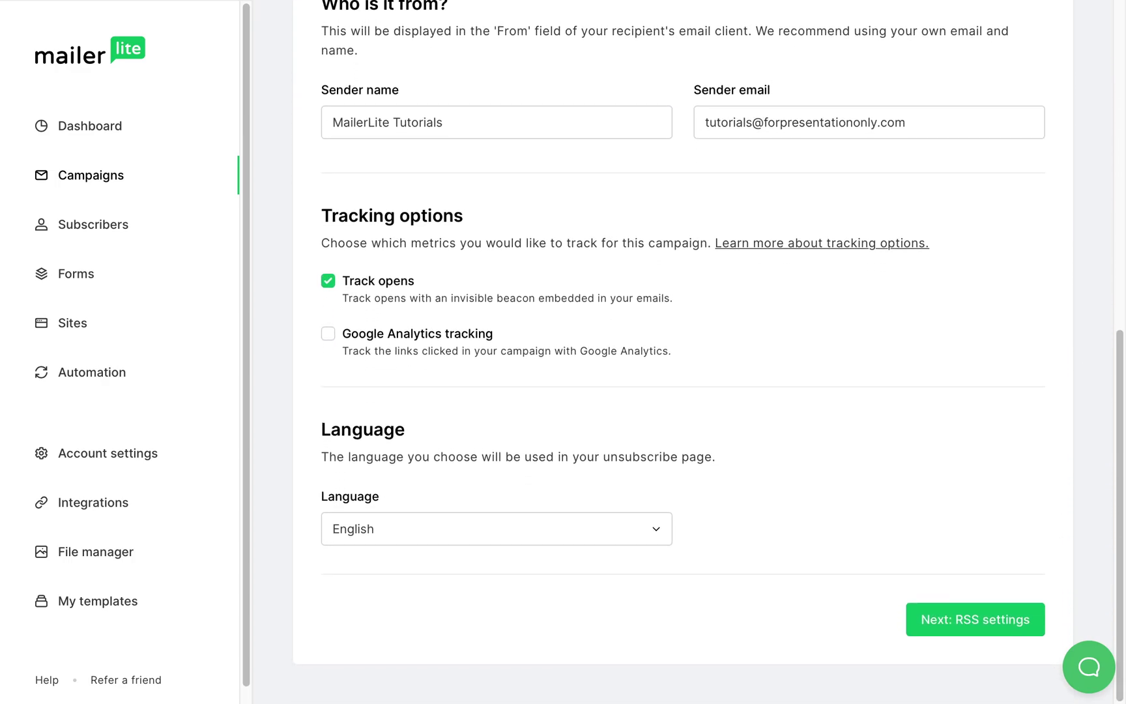
click(984, 626)
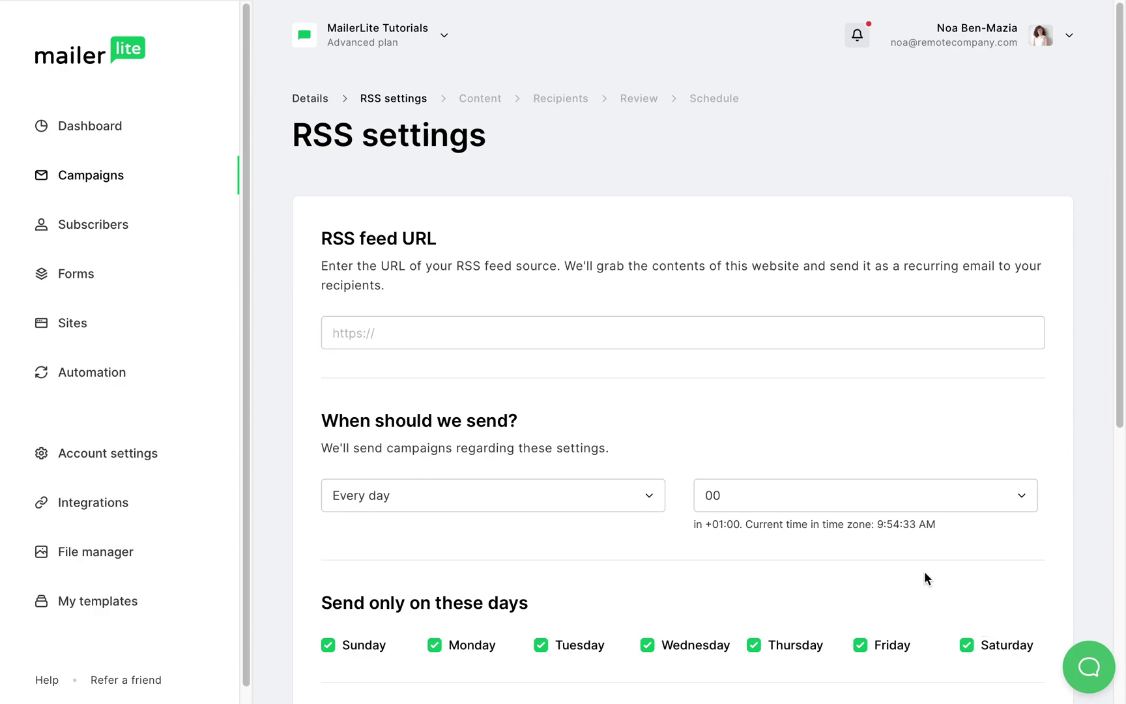
click(679, 327)
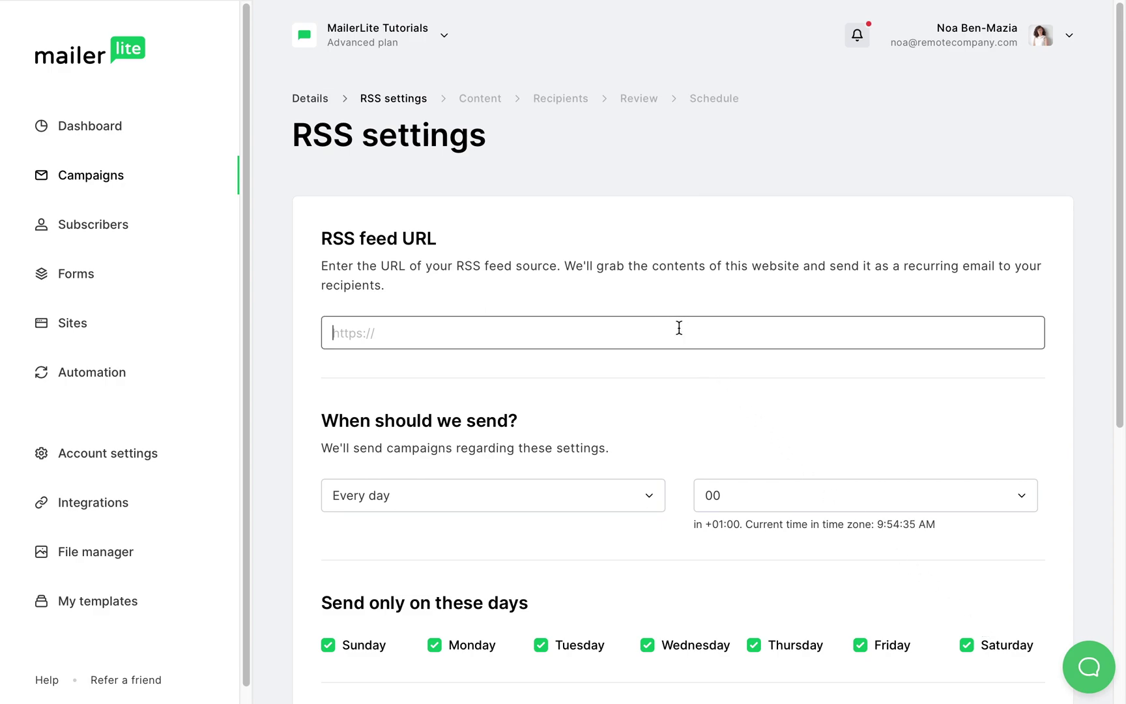
text(https://wordpress.com/blog/feed/)
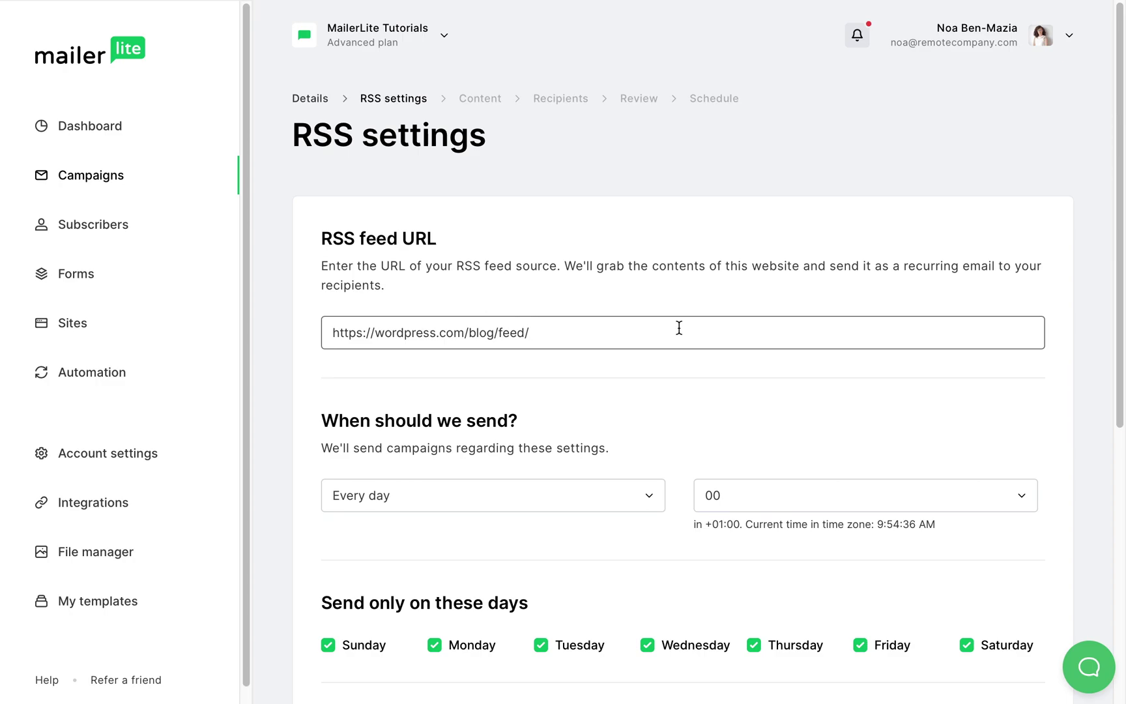
Set sending to every week on Wednesday at hour 13
click(650, 501)
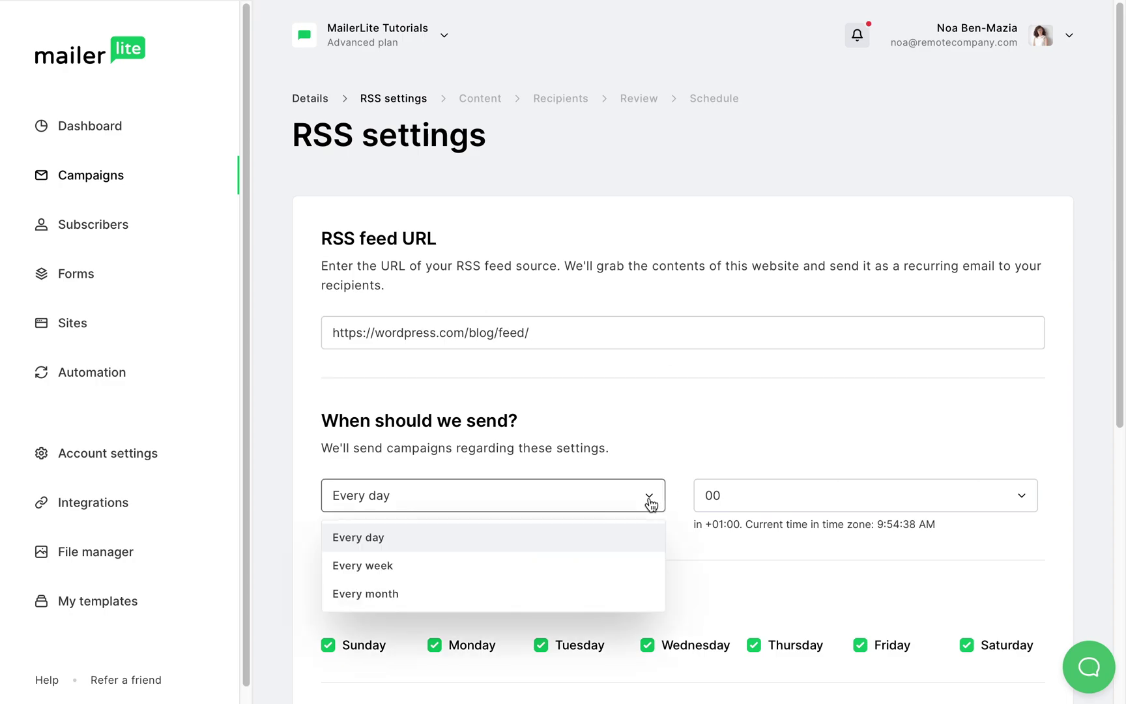
click(374, 569)
click(774, 499)
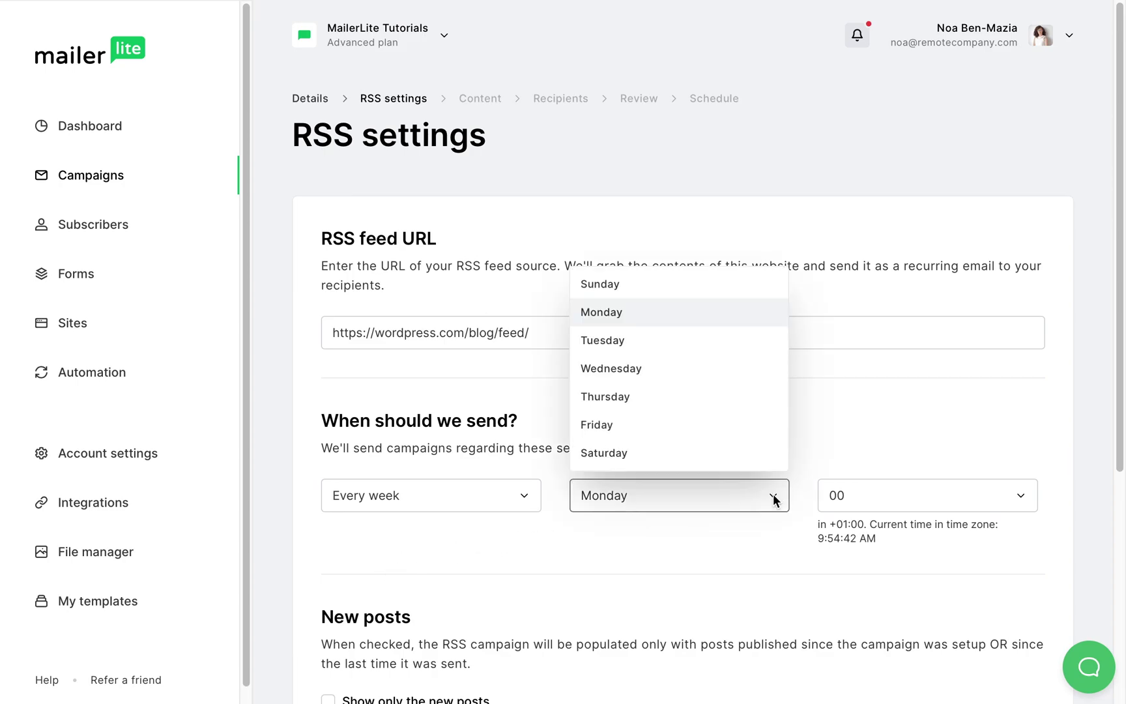
click(624, 381)
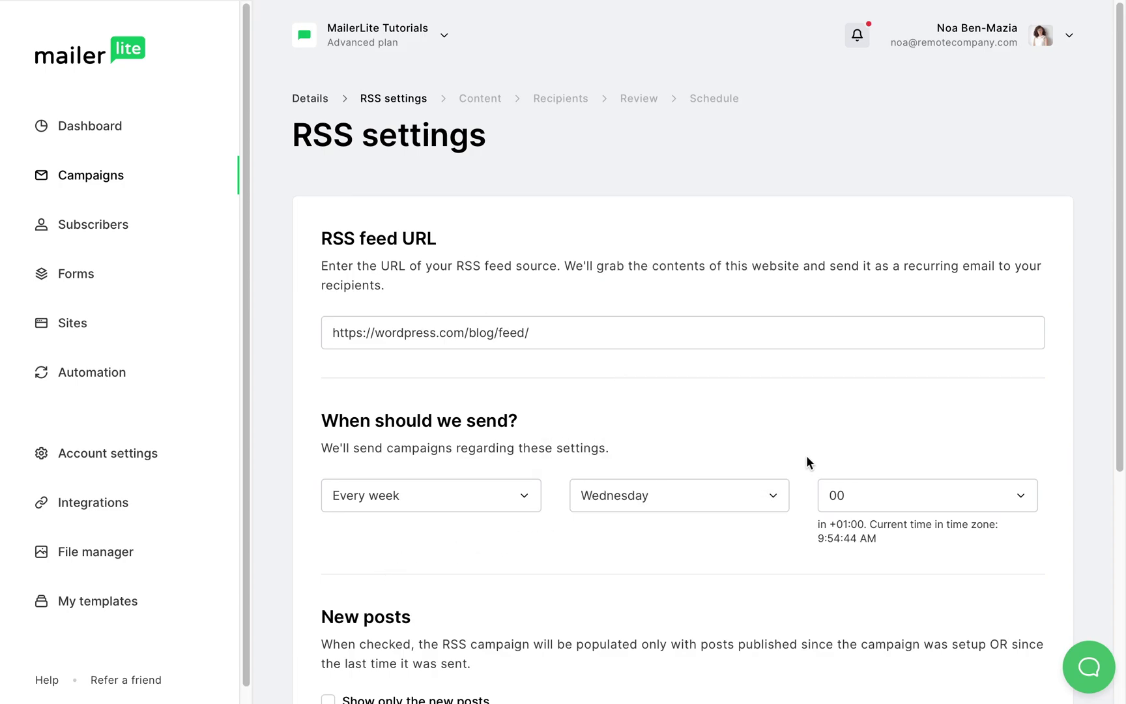
click(864, 497)
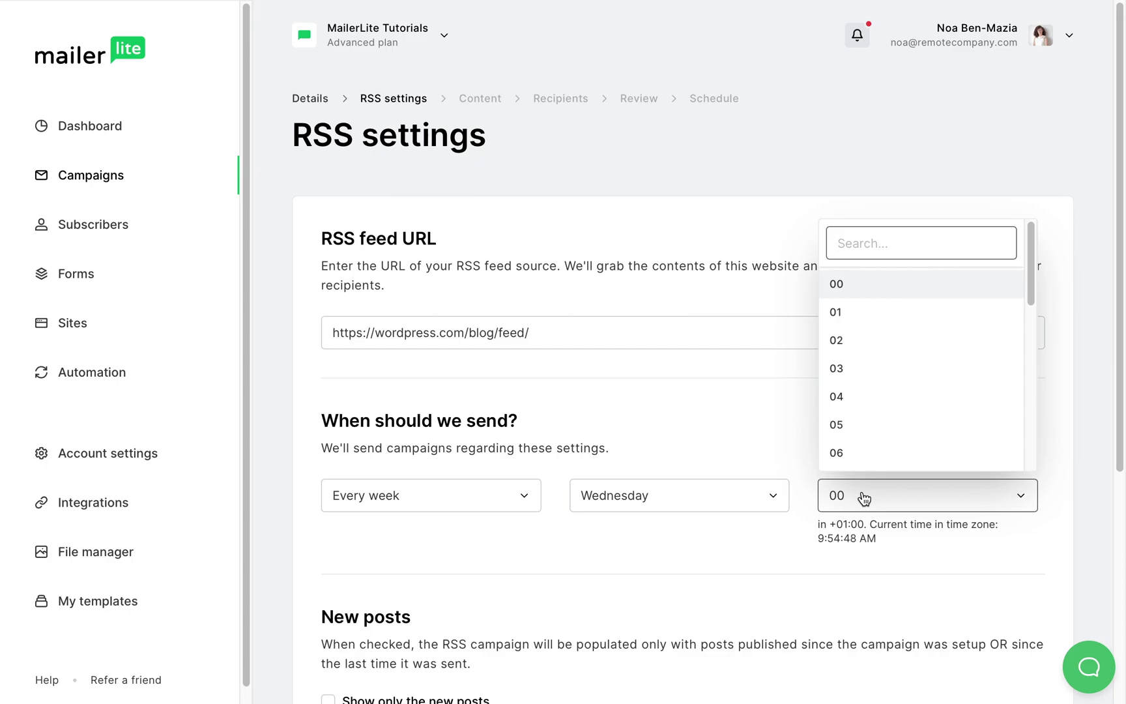
text(13)
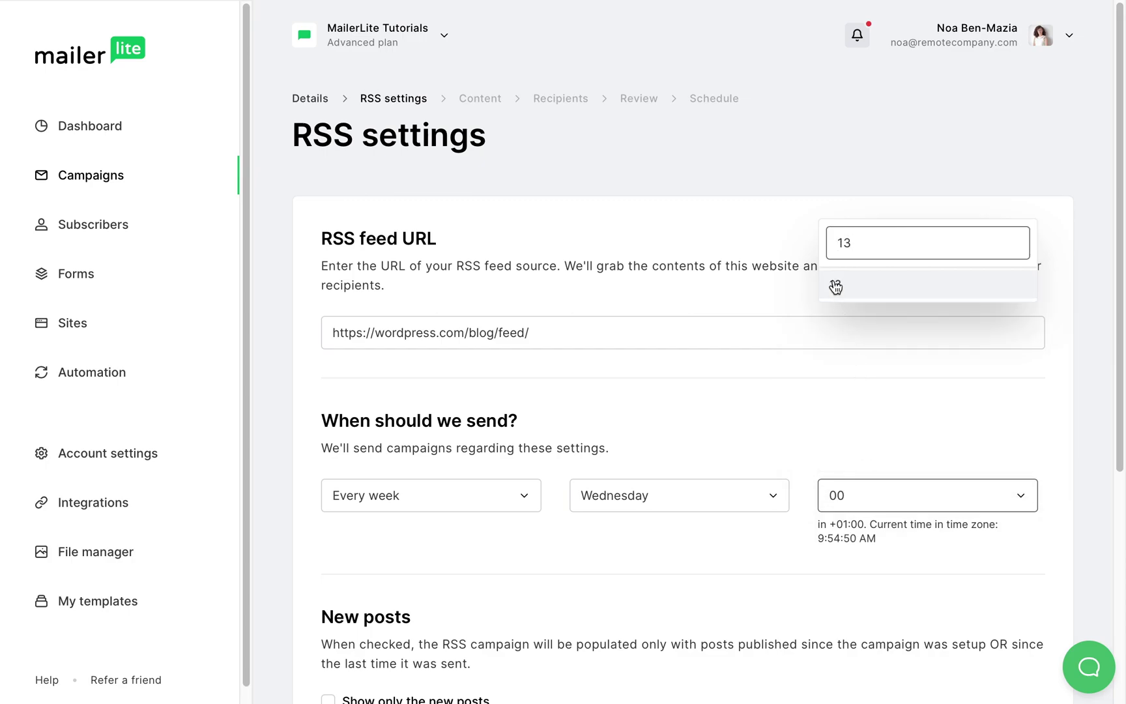
click(835, 284)
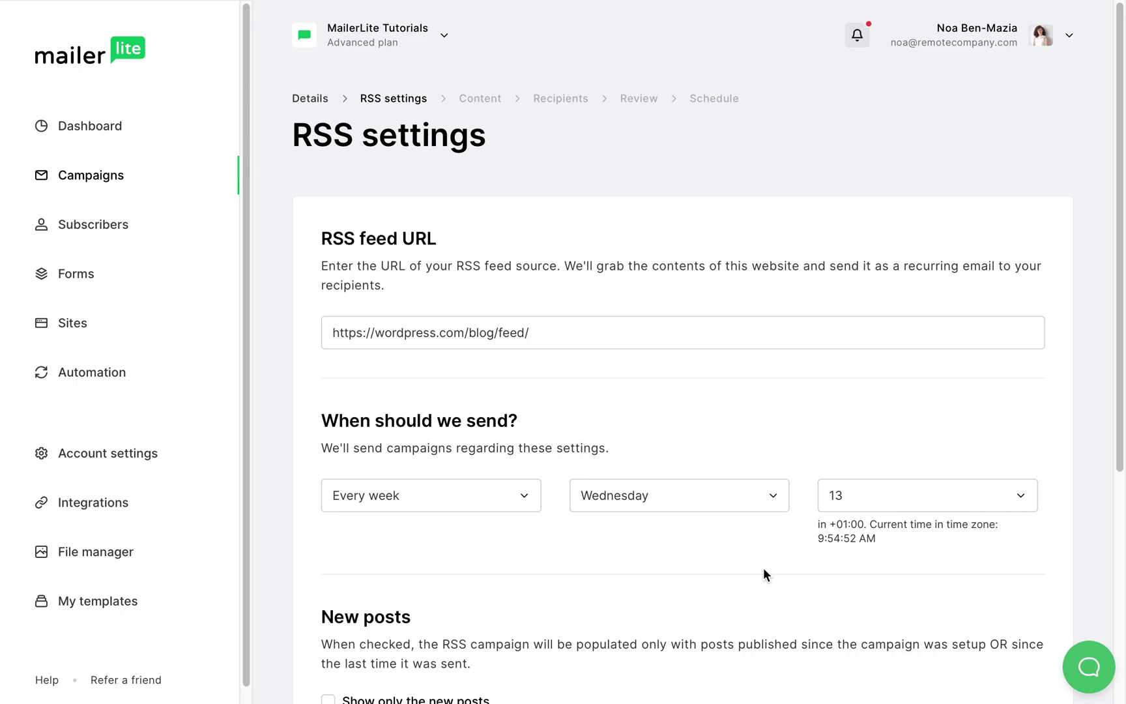
Tick Show only the new posts and enter the notification email address
scroll(764, 574, down, 5)
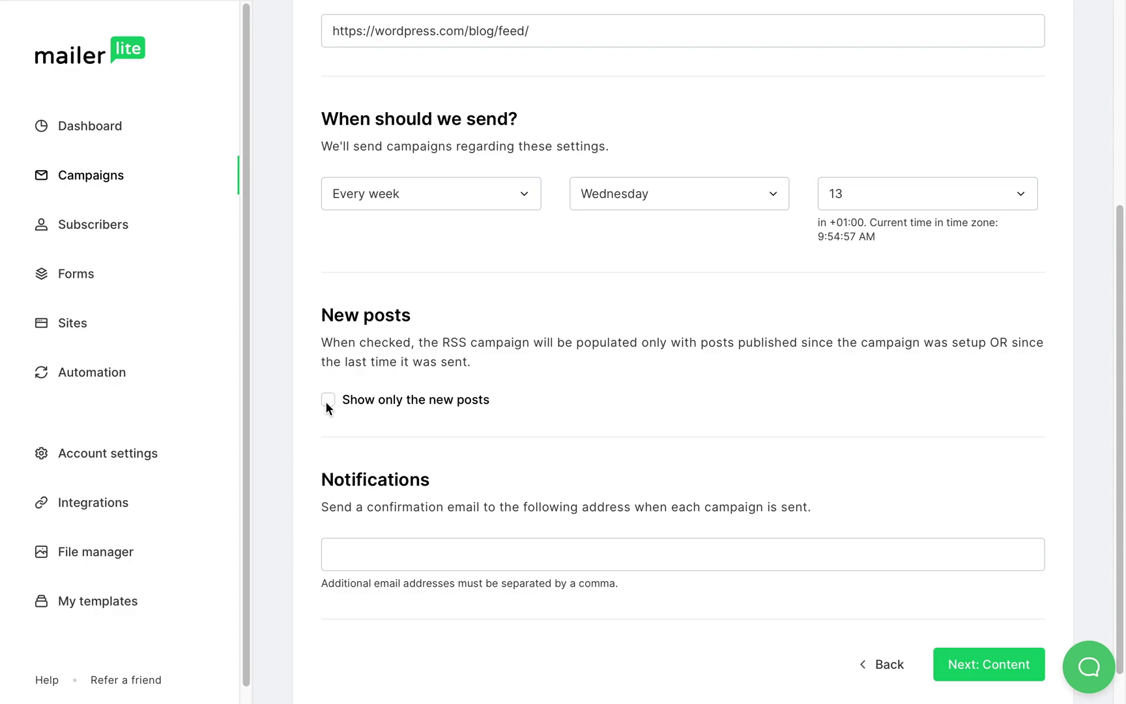
click(327, 403)
click(440, 559)
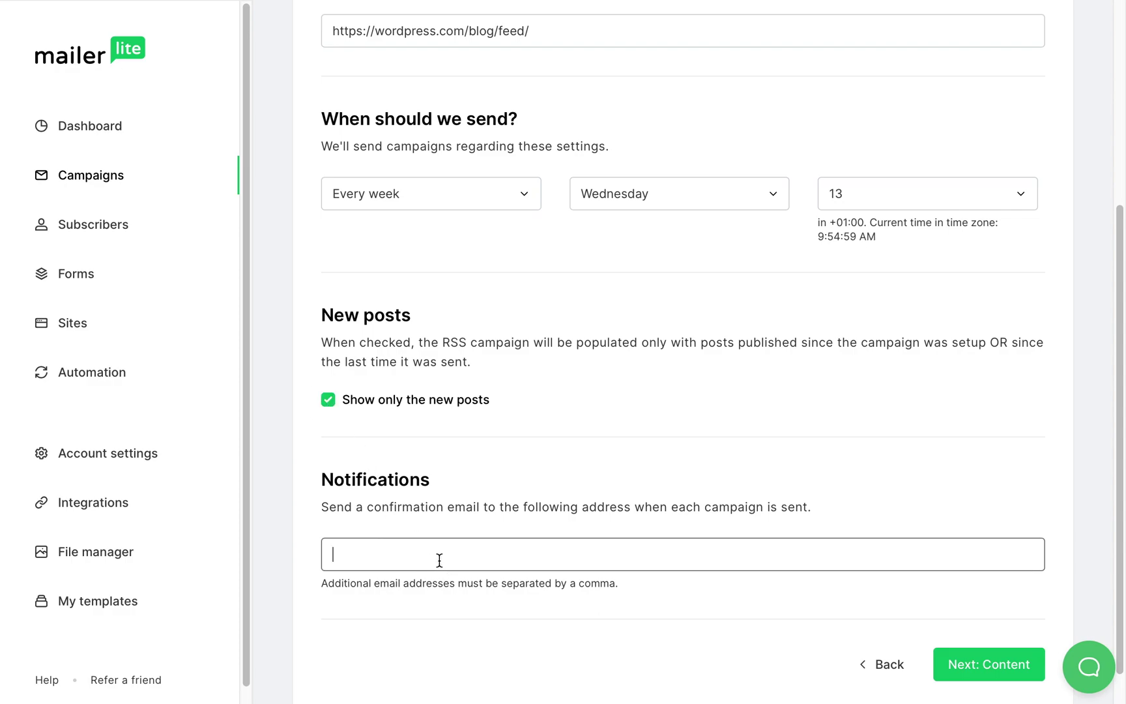
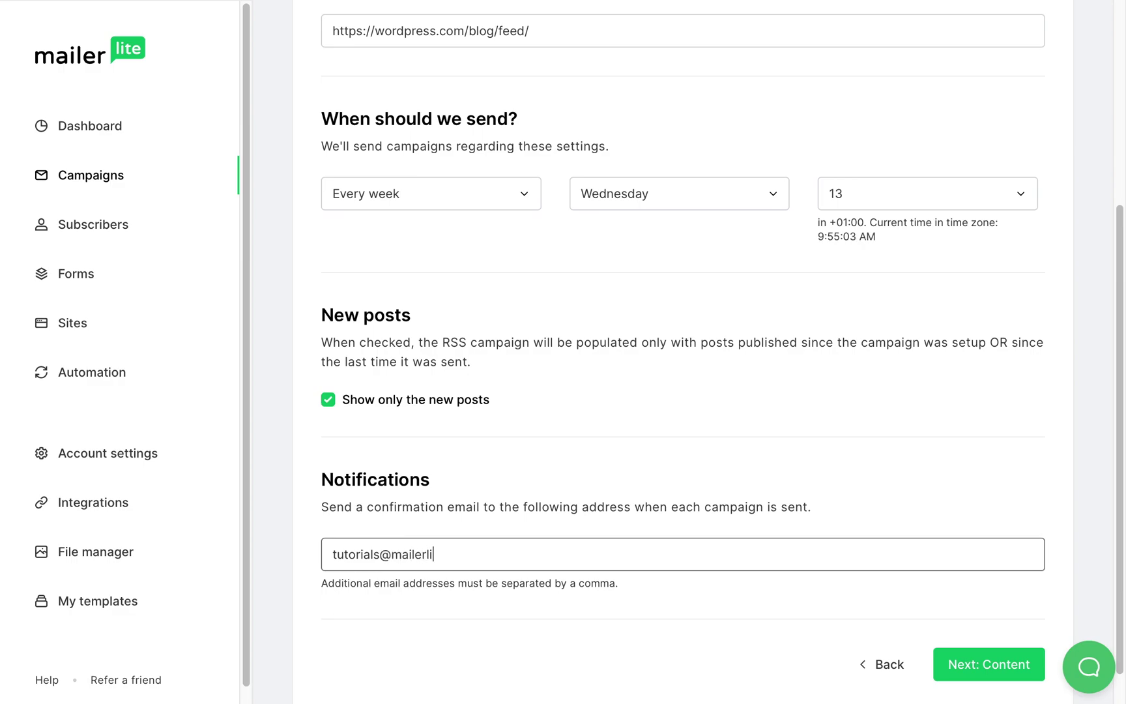
Start the email content from scratch in the Drag & drop editor
click(987, 663)
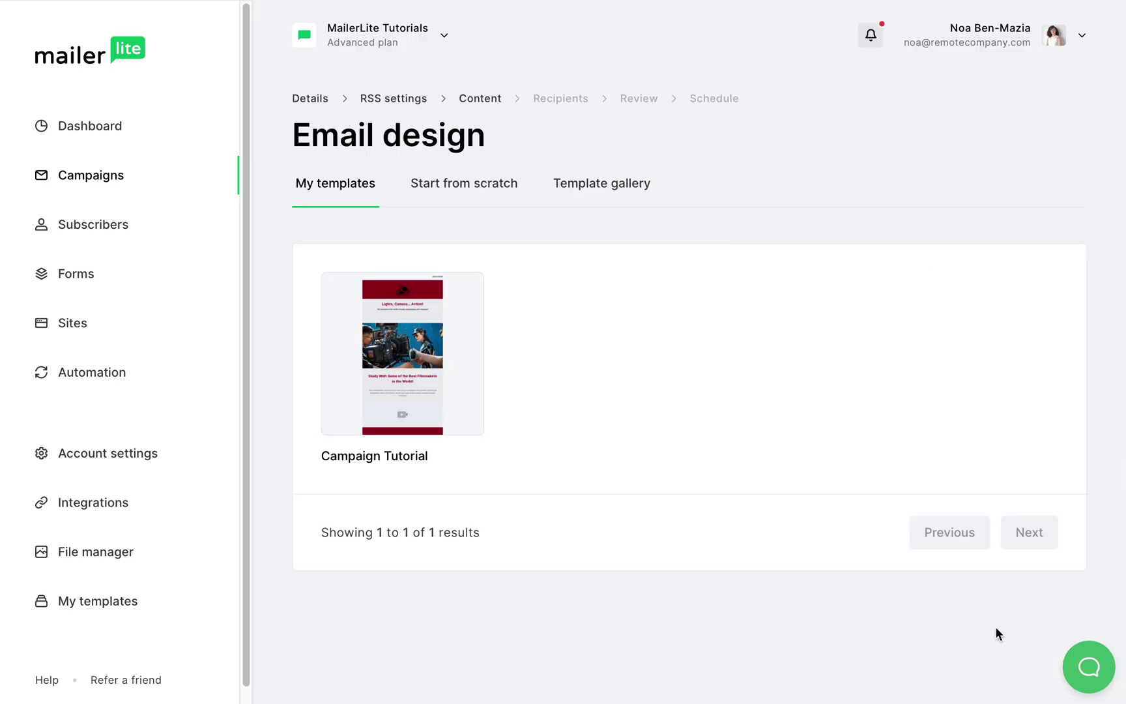
click(469, 190)
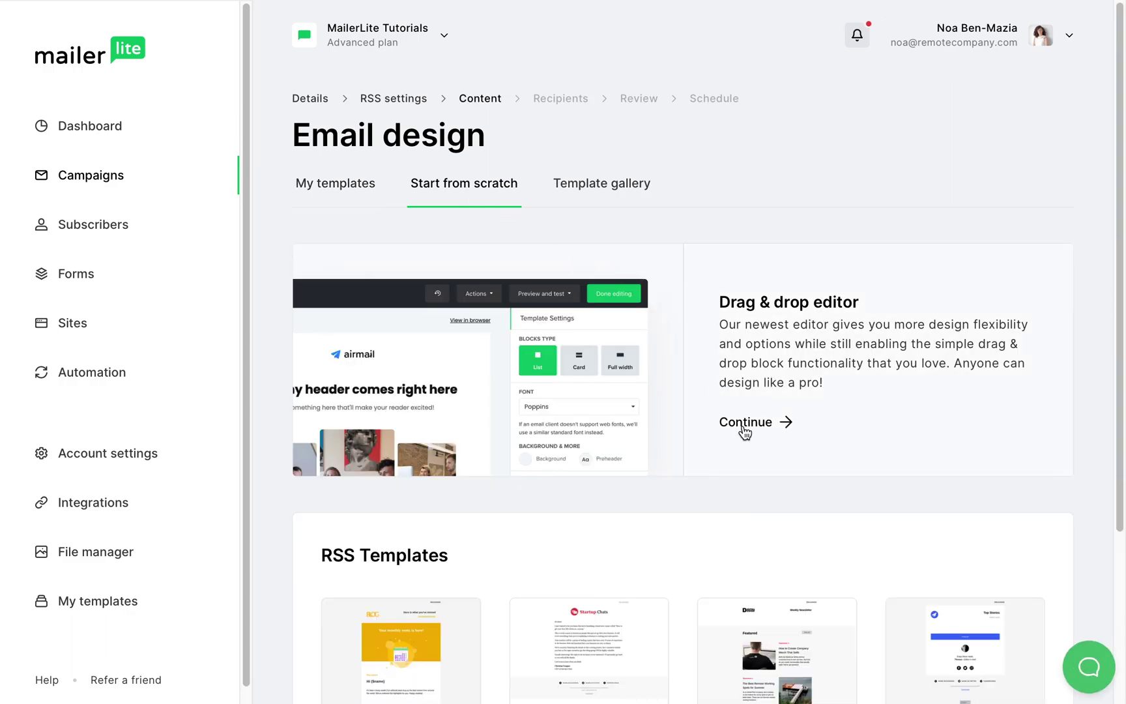
click(745, 424)
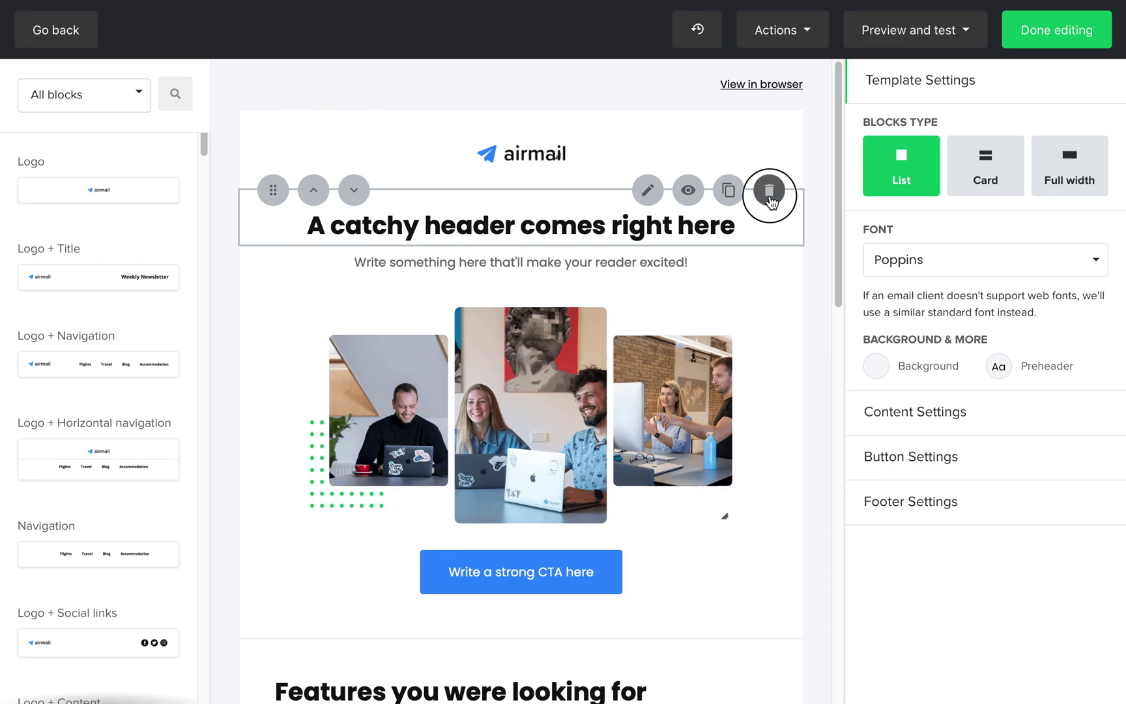
Delete the header, intro, image, CTA, Features, Ready to start and Helpful links blocks
click(769, 190)
click(770, 198)
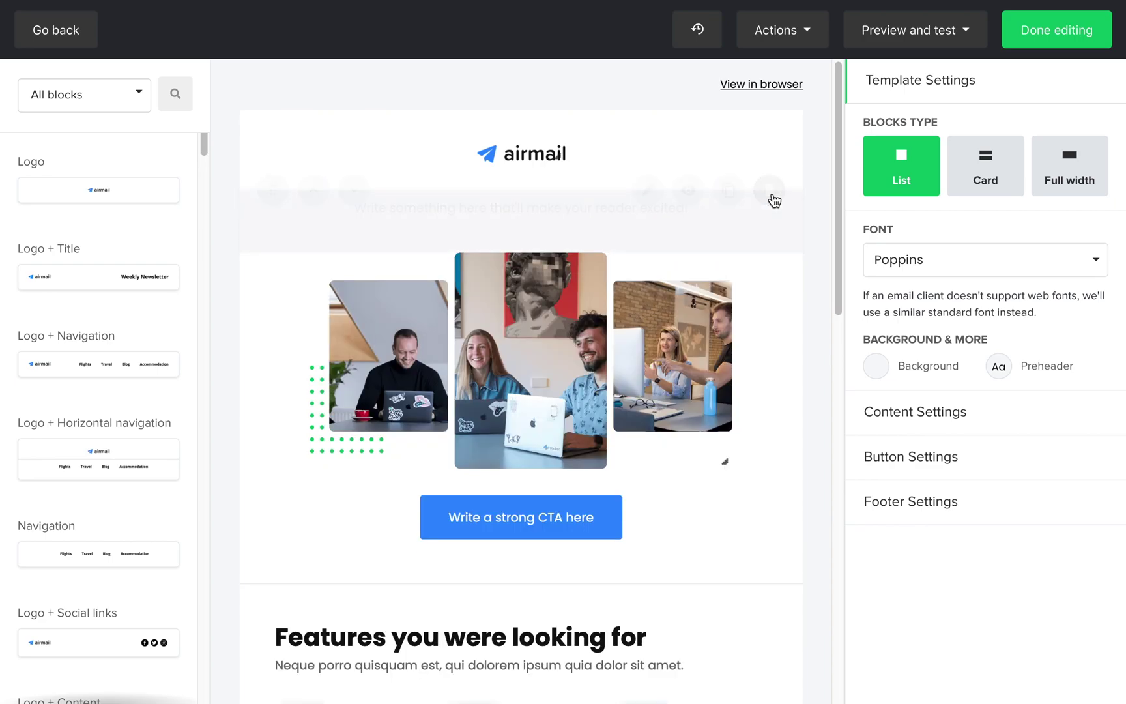
click(773, 199)
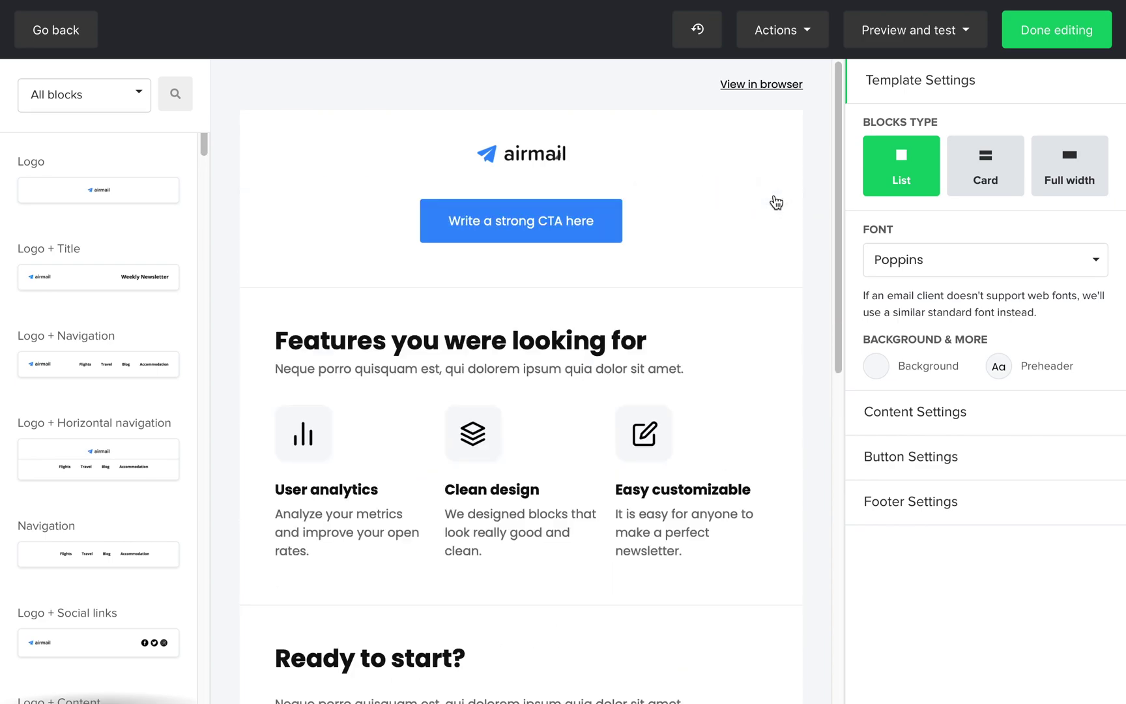
click(773, 200)
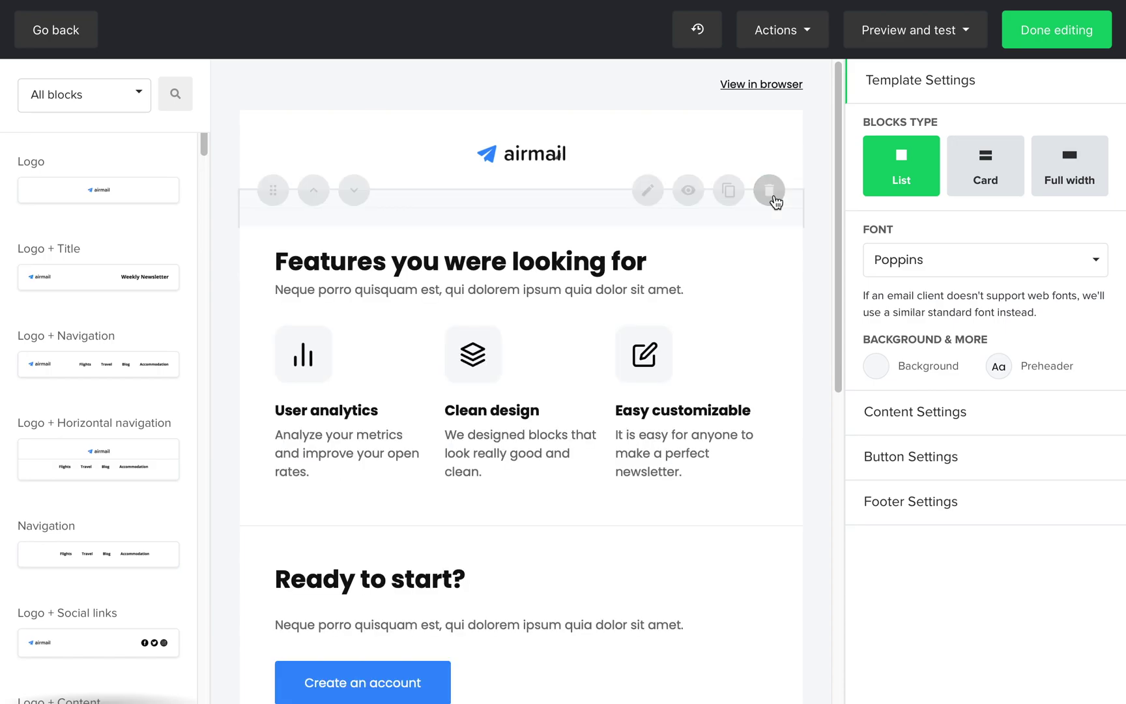
click(770, 190)
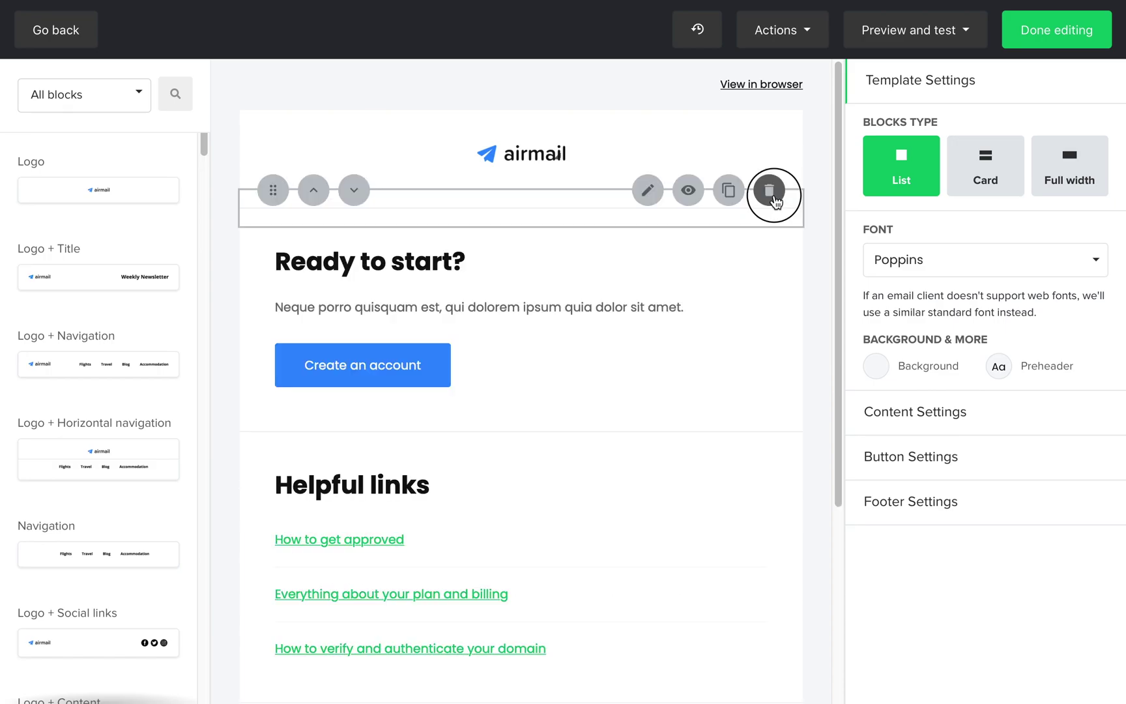
click(770, 191)
click(773, 199)
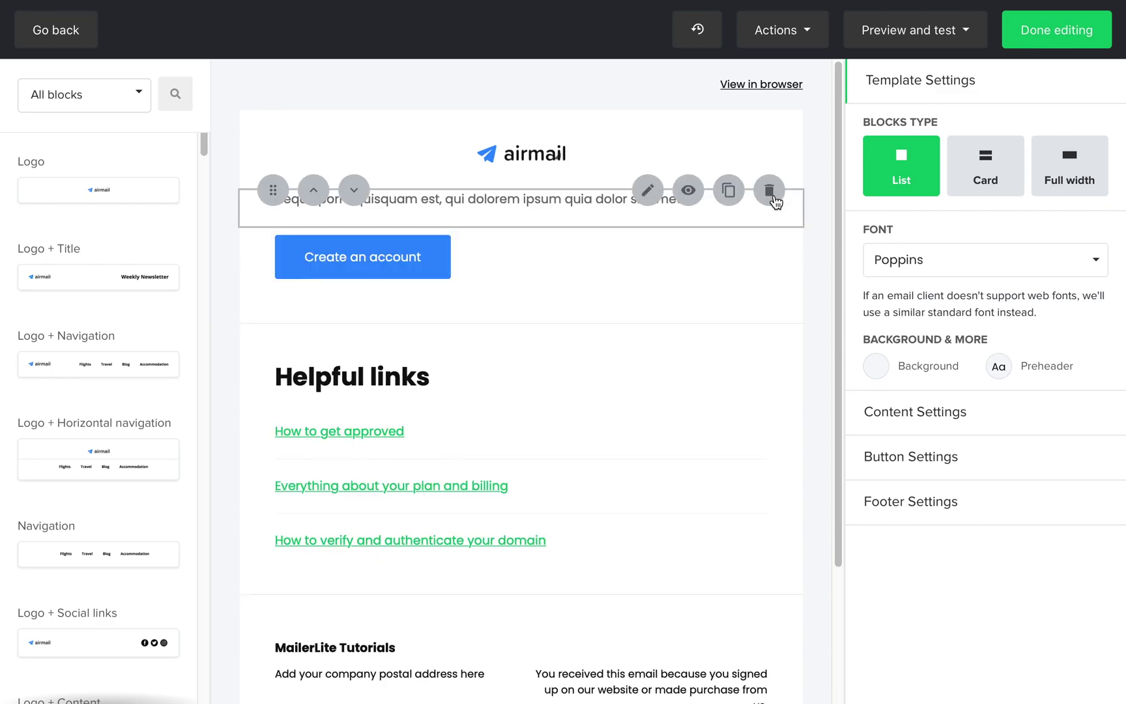
click(773, 199)
click(774, 200)
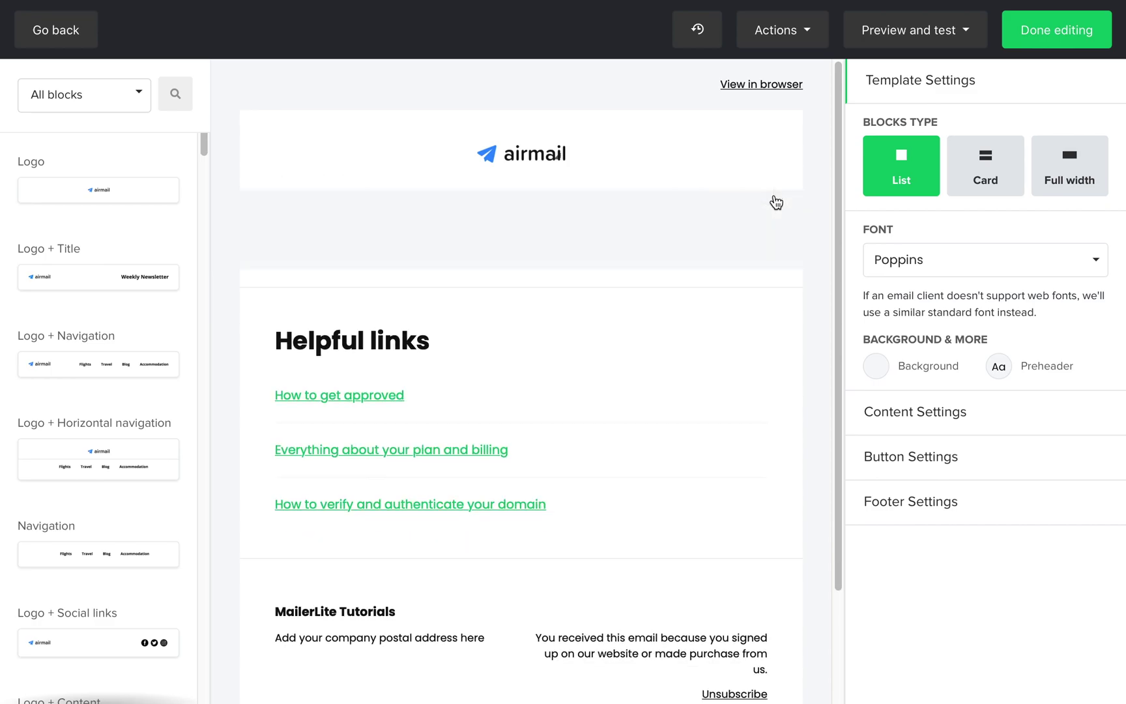
click(774, 200)
click(776, 199)
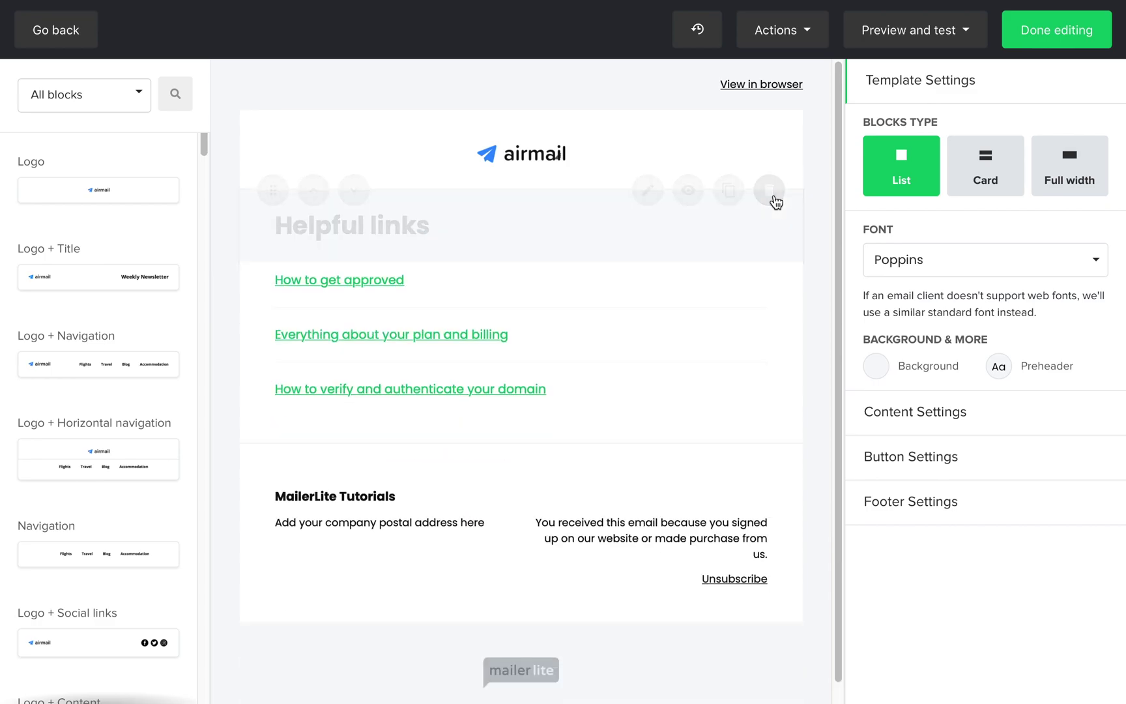
Delete the leftover links block and drop an RSS list block below the logo
click(776, 200)
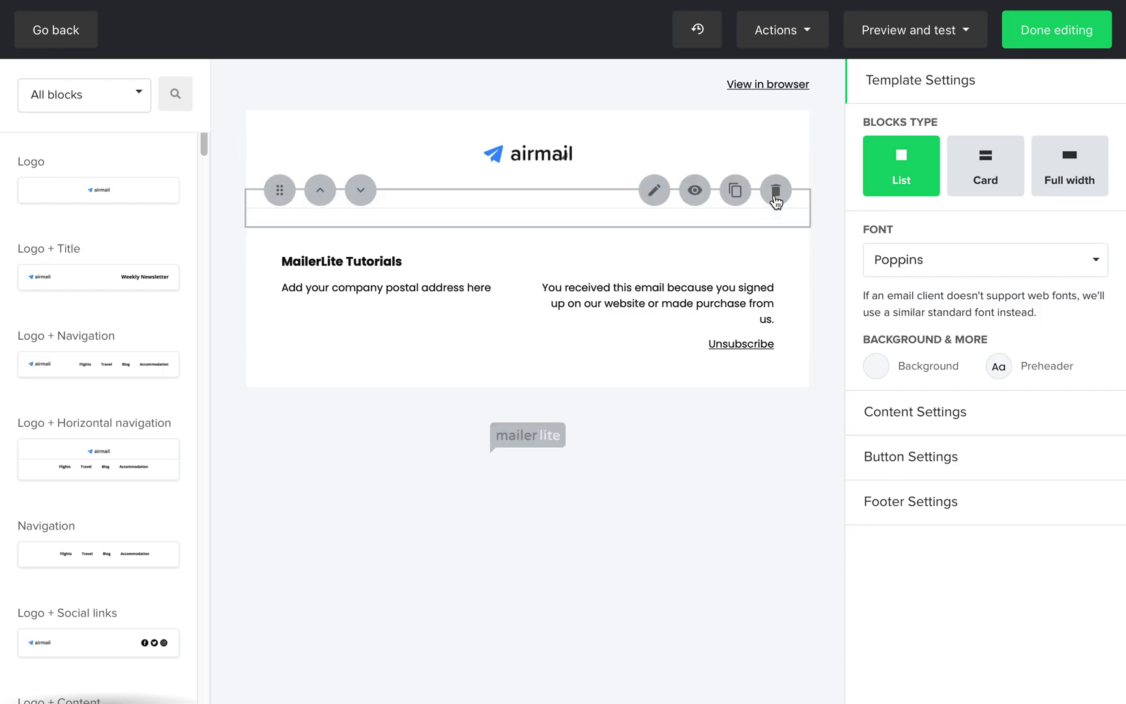
click(66, 94)
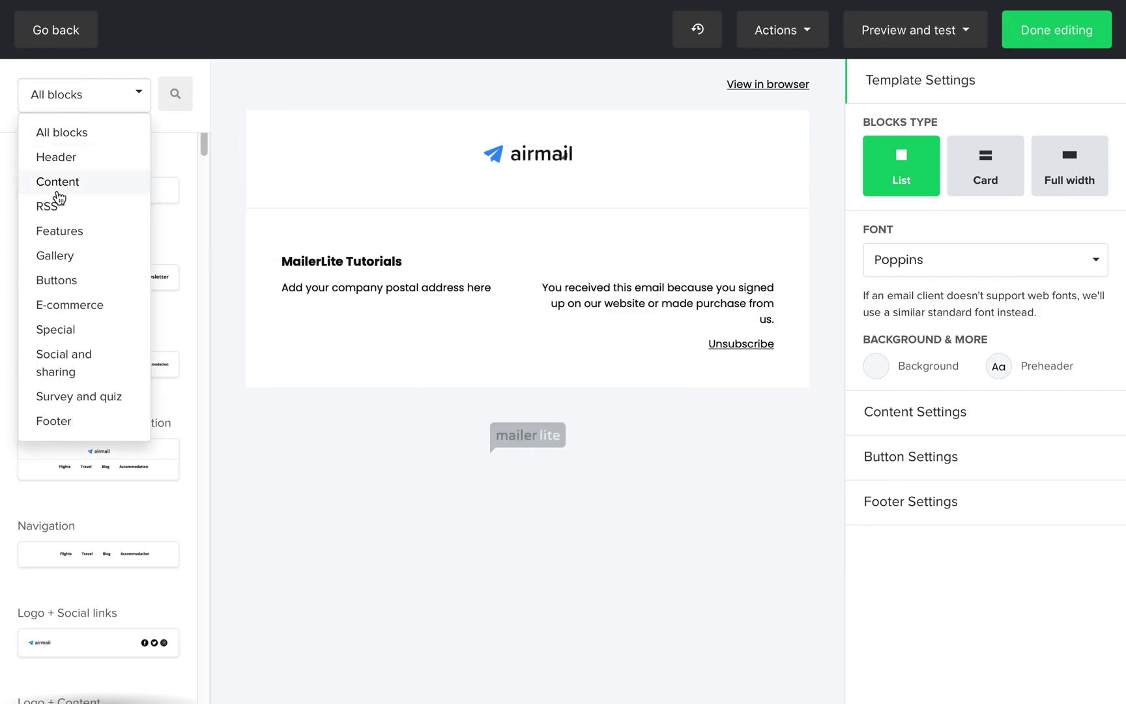
click(49, 206)
drag(63, 201, 415, 189)
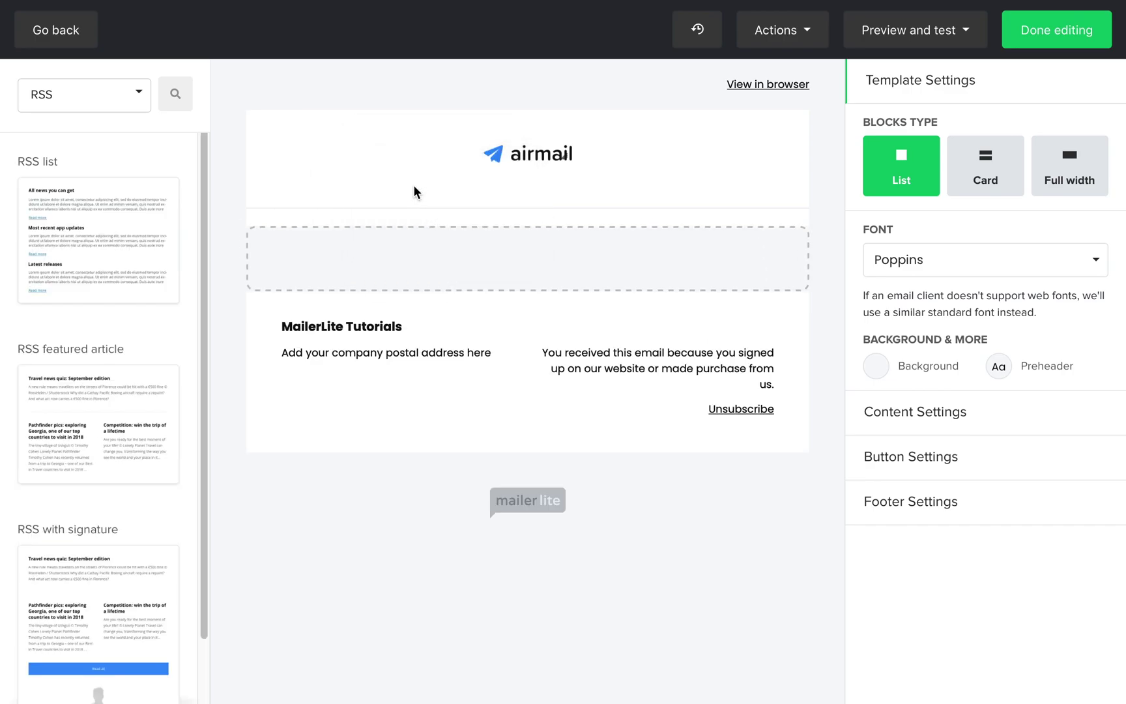
scroll(420, 260, down, 9)
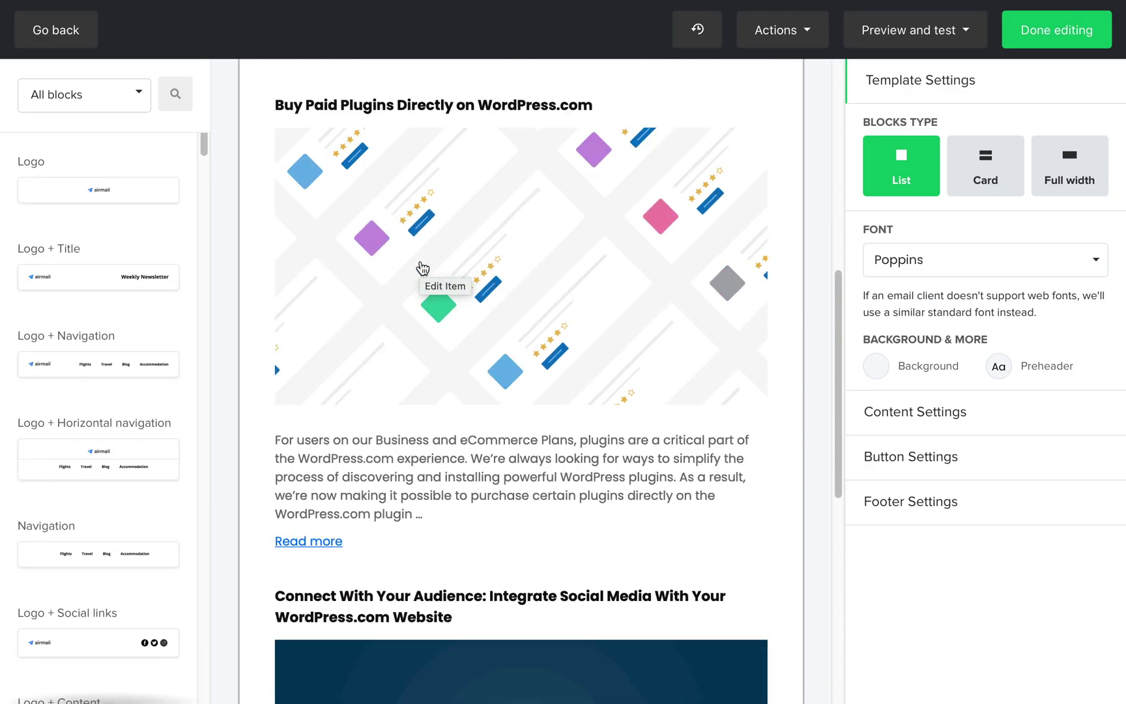
scroll(424, 270, down, 9)
Add an RSS featured article block and remove the extra RSS list block
click(96, 99)
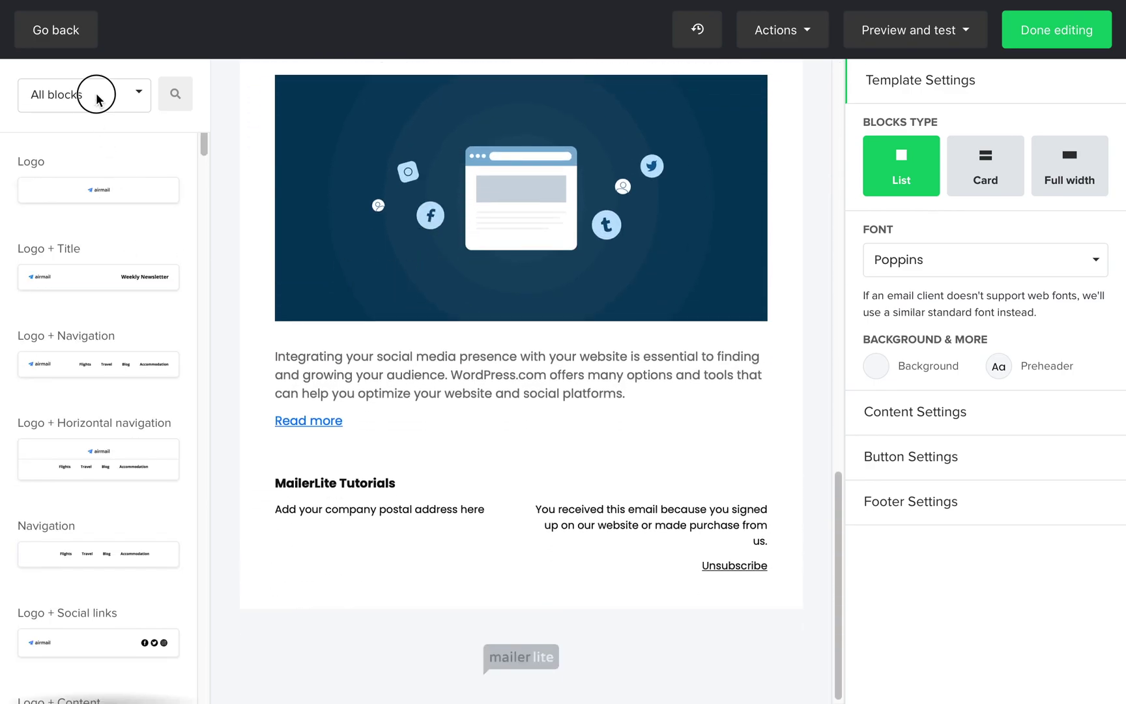
click(39, 206)
drag(70, 366, 546, 479)
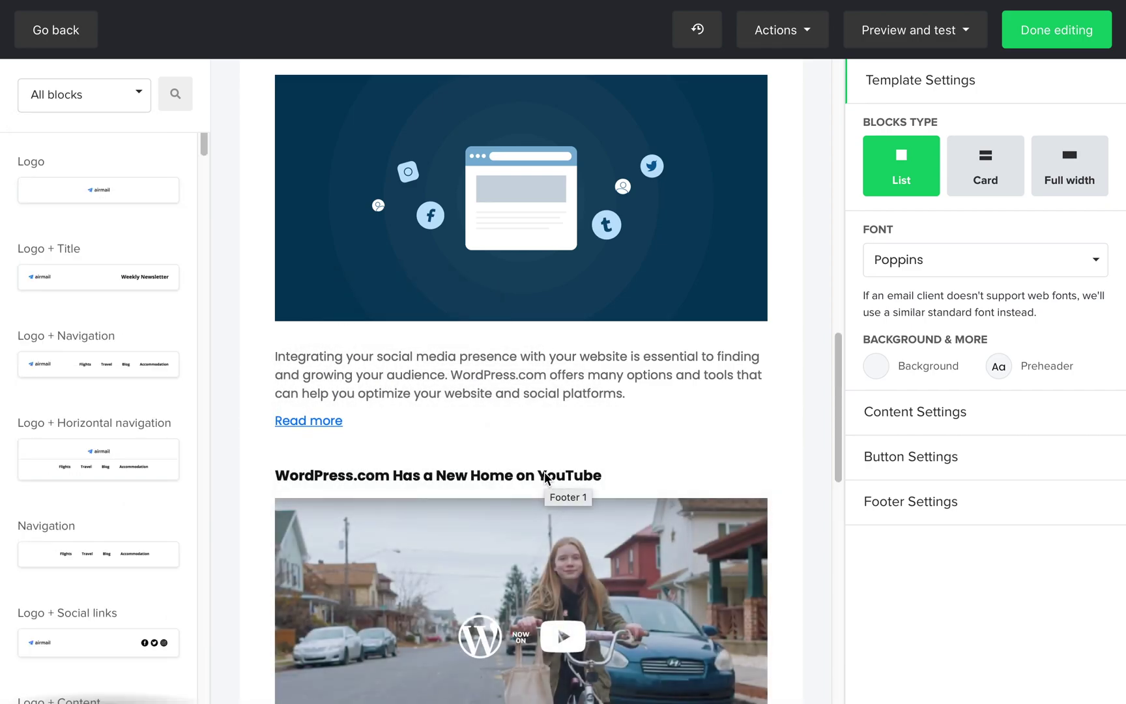
scroll(545, 477, down, 9)
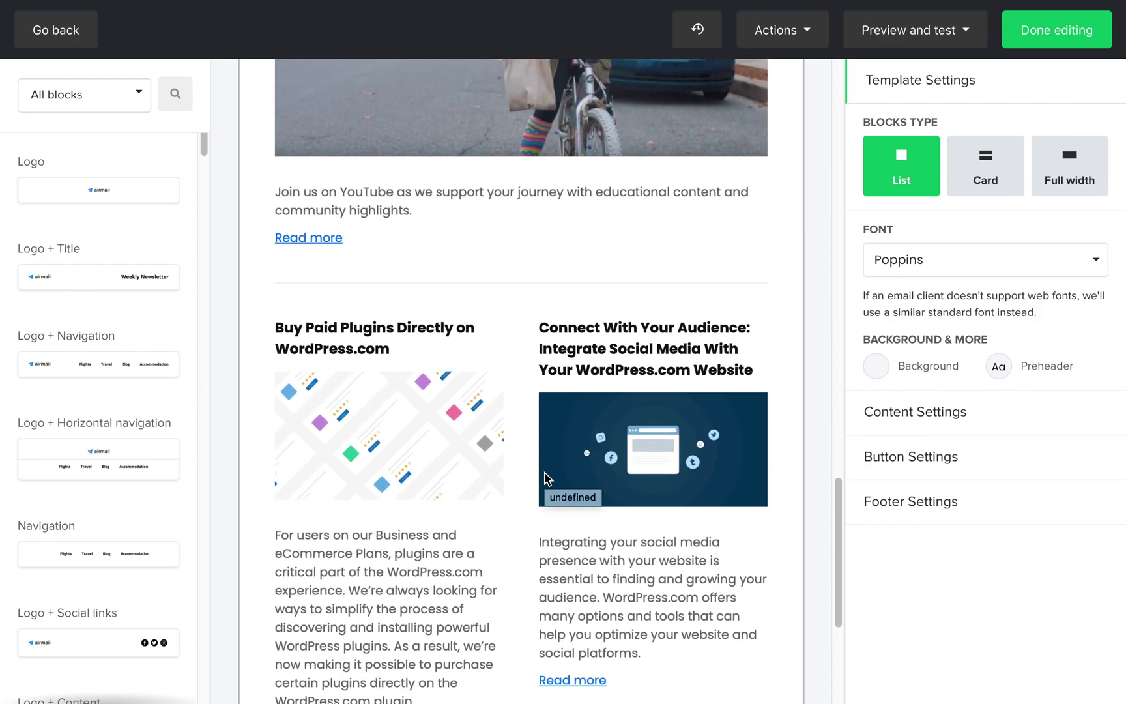
scroll(545, 477, down, 5)
scroll(787, 335, up, 8)
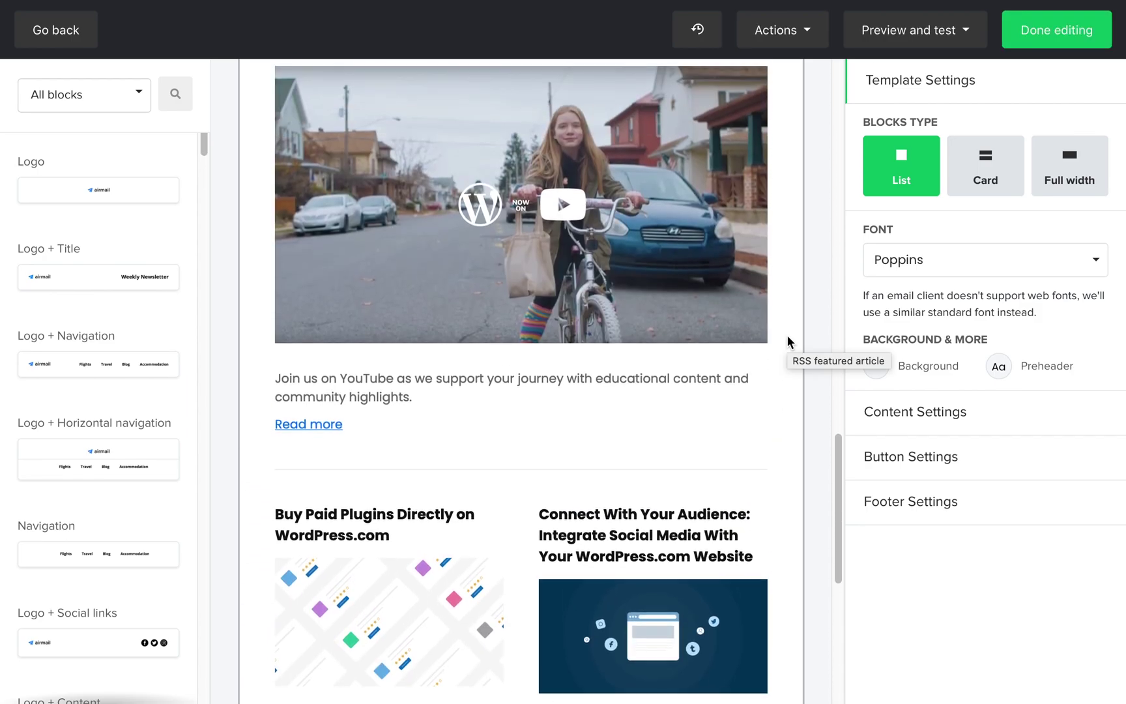
scroll(787, 334, down, 8)
scroll(786, 335, up, 10)
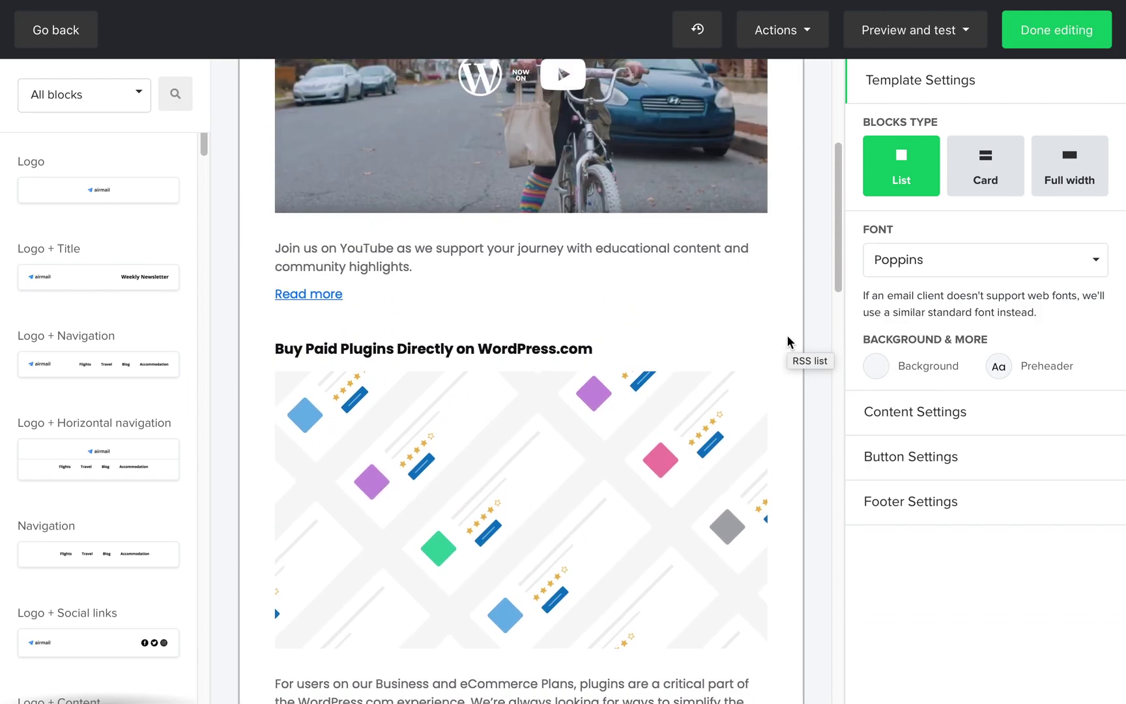
scroll(787, 335, up, 5)
click(768, 234)
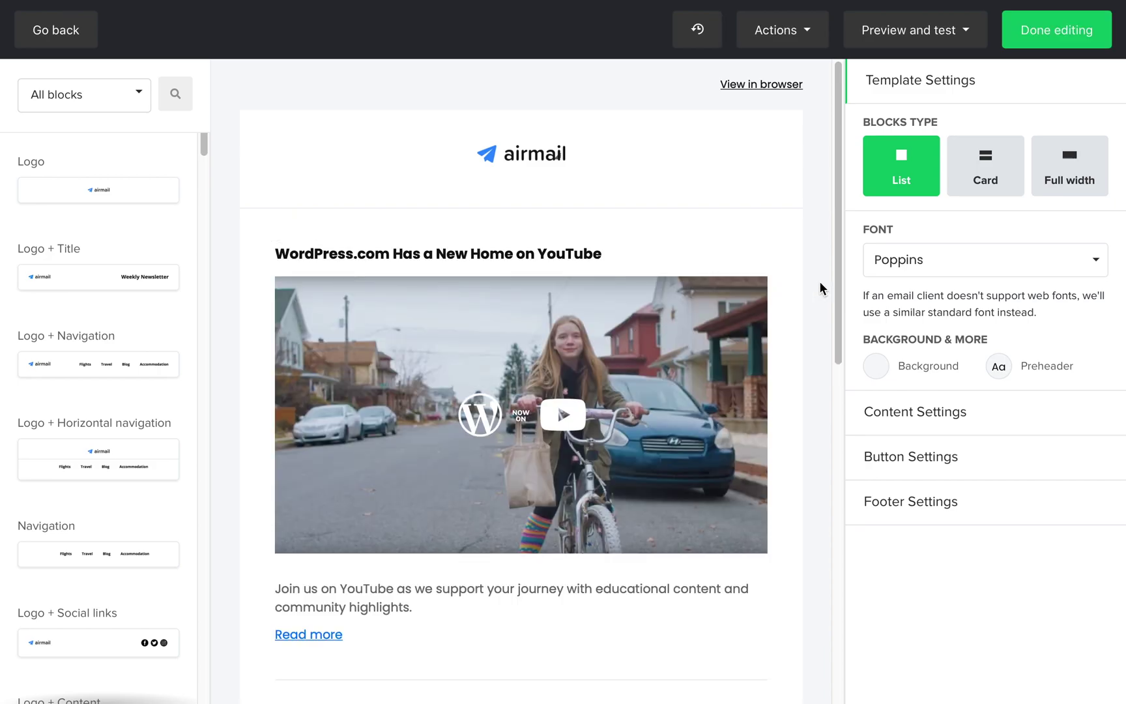
Edit the RSS featured article block, keeping links opening in a new tab and 3 items shown
click(647, 225)
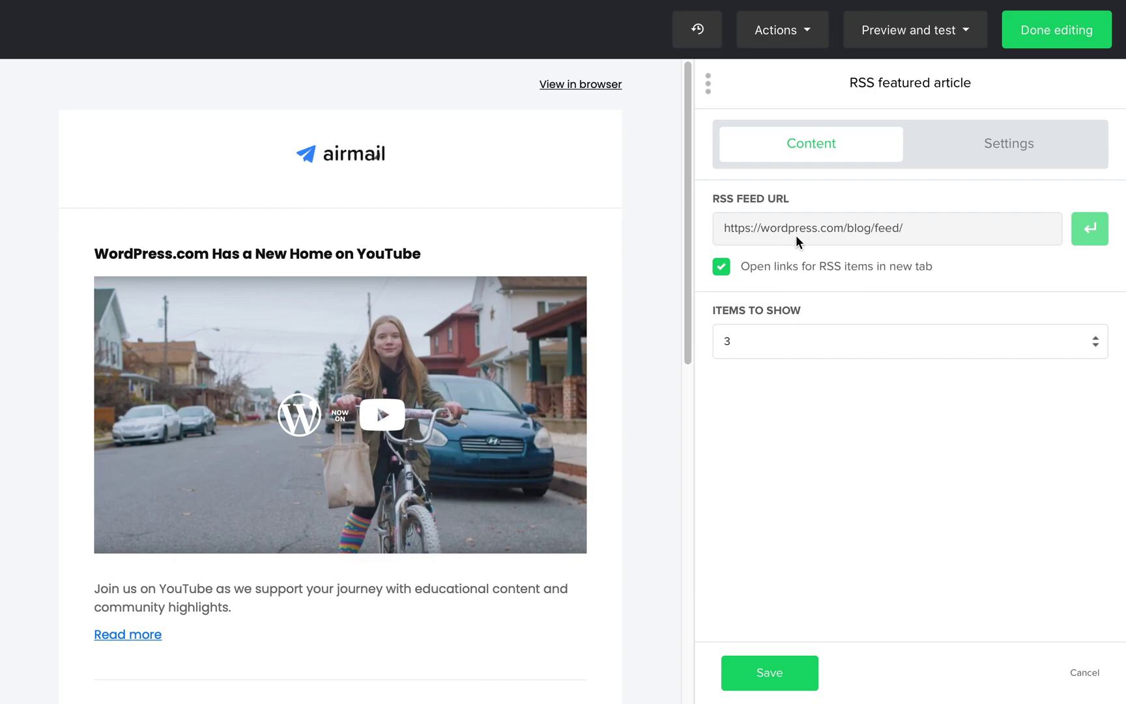
click(723, 269)
click(722, 268)
click(1092, 348)
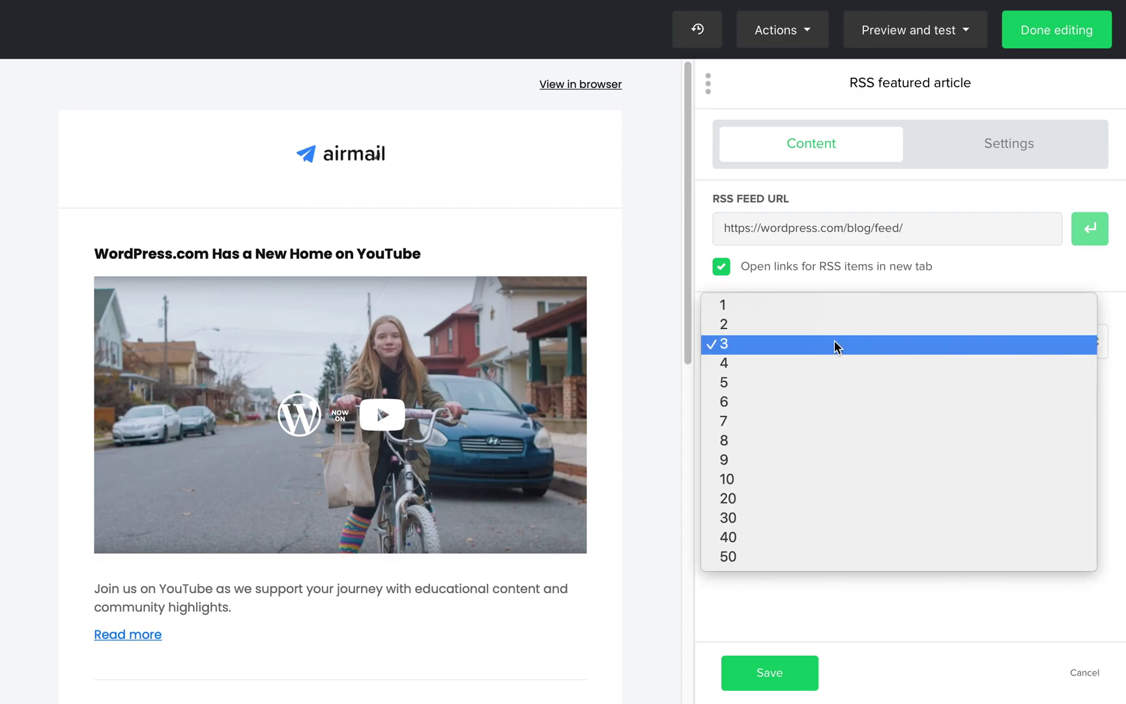
click(721, 346)
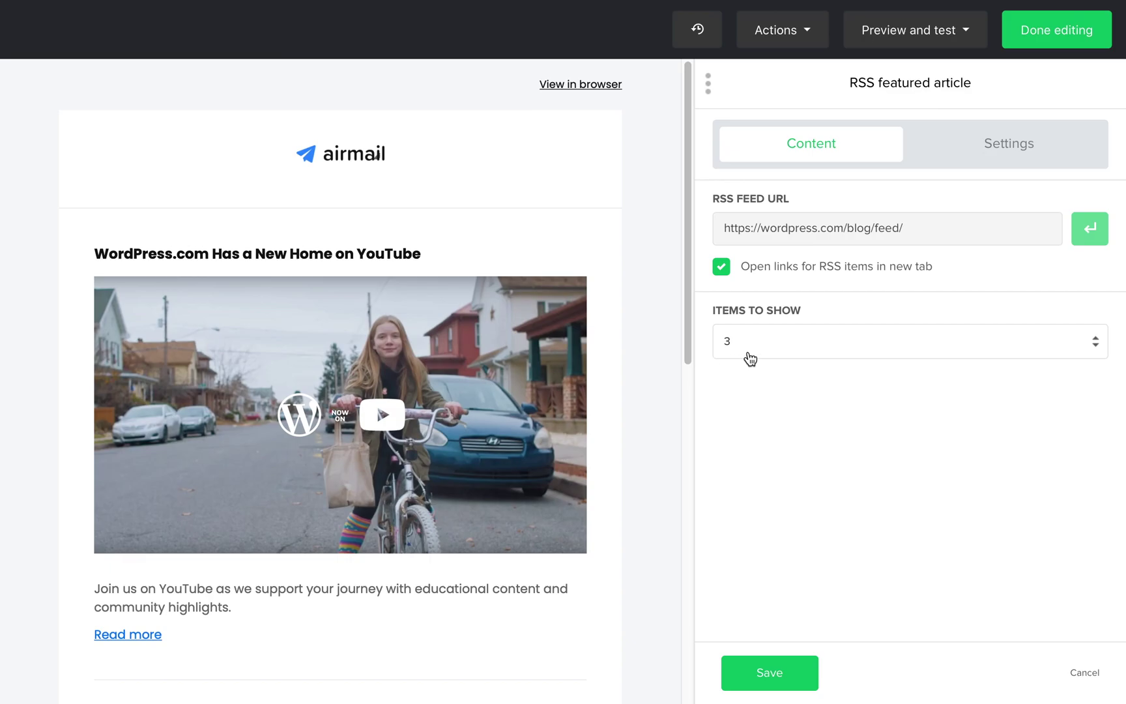
Adjust the block's top and bottom padding and toggle its Display checkboxes
click(995, 151)
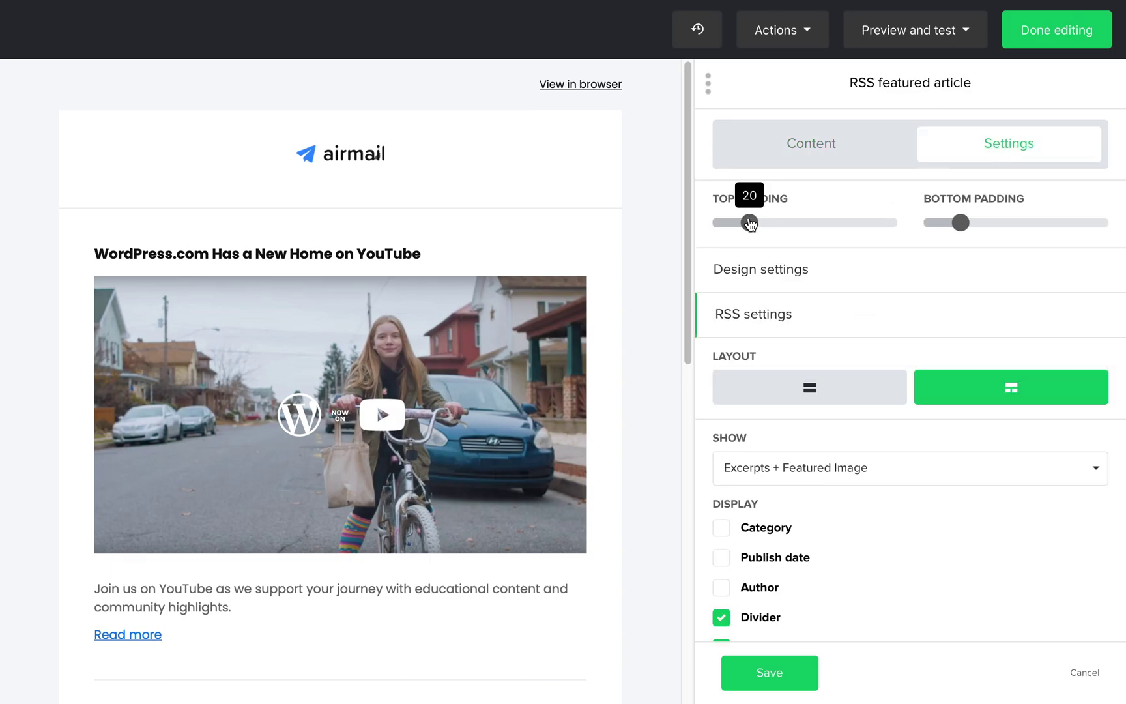
drag(758, 223, 750, 224)
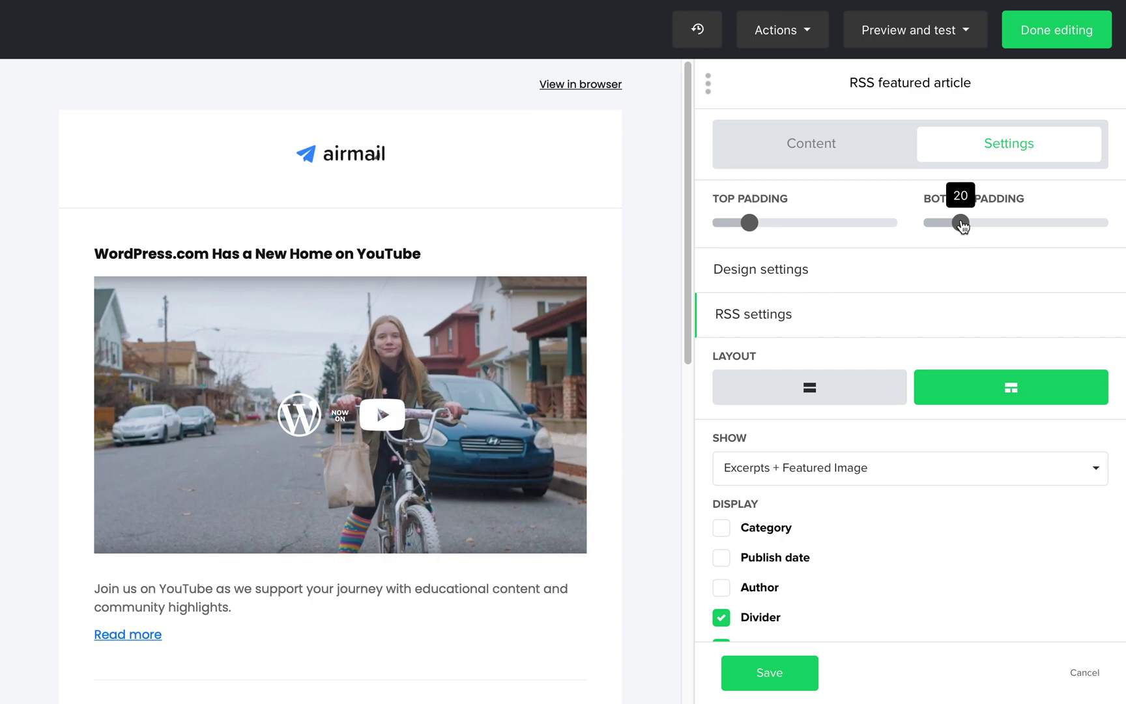
drag(960, 222, 944, 248)
scroll(802, 525, down, 3)
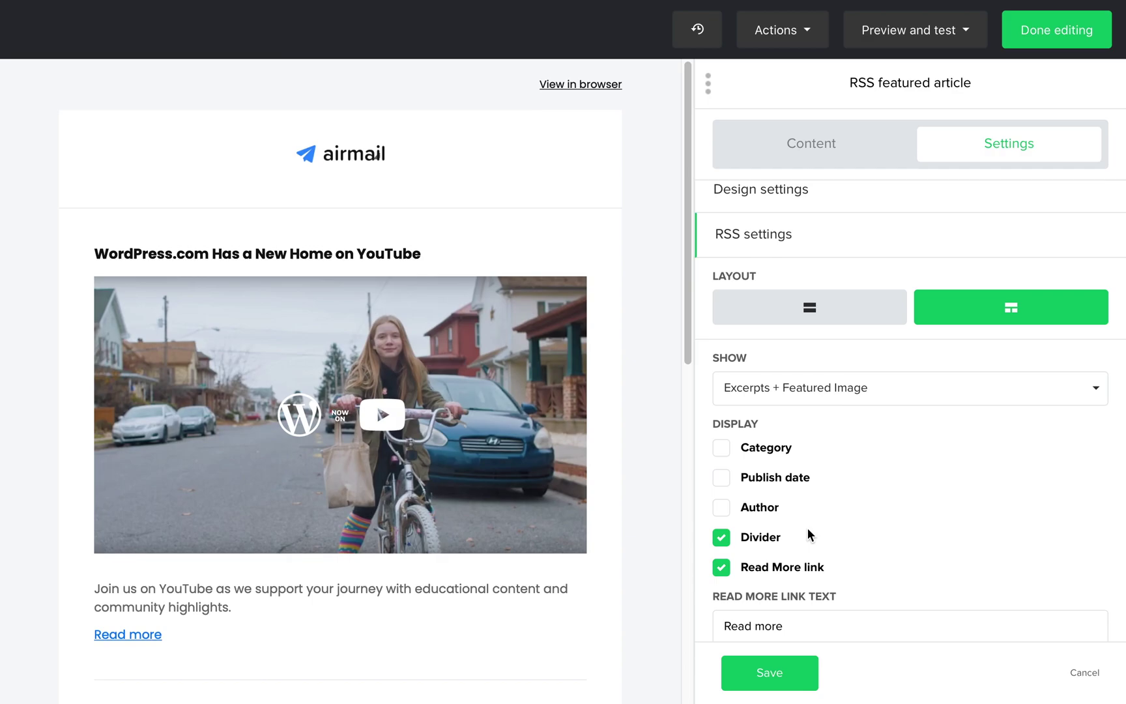
click(723, 451)
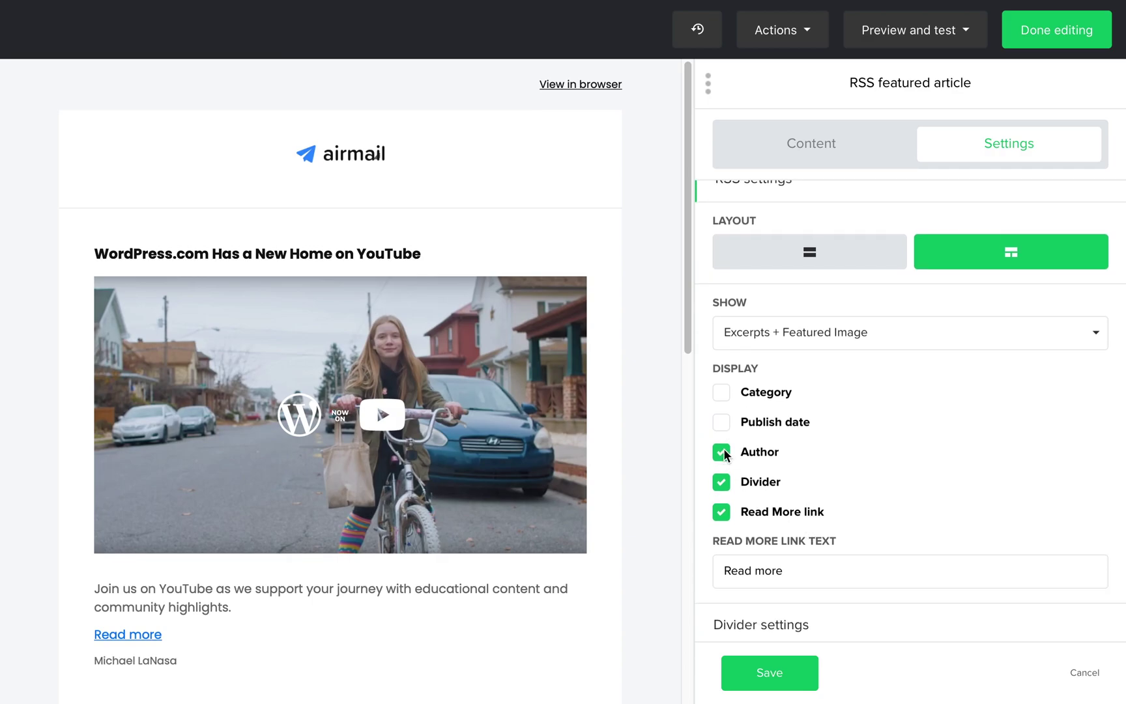
click(723, 422)
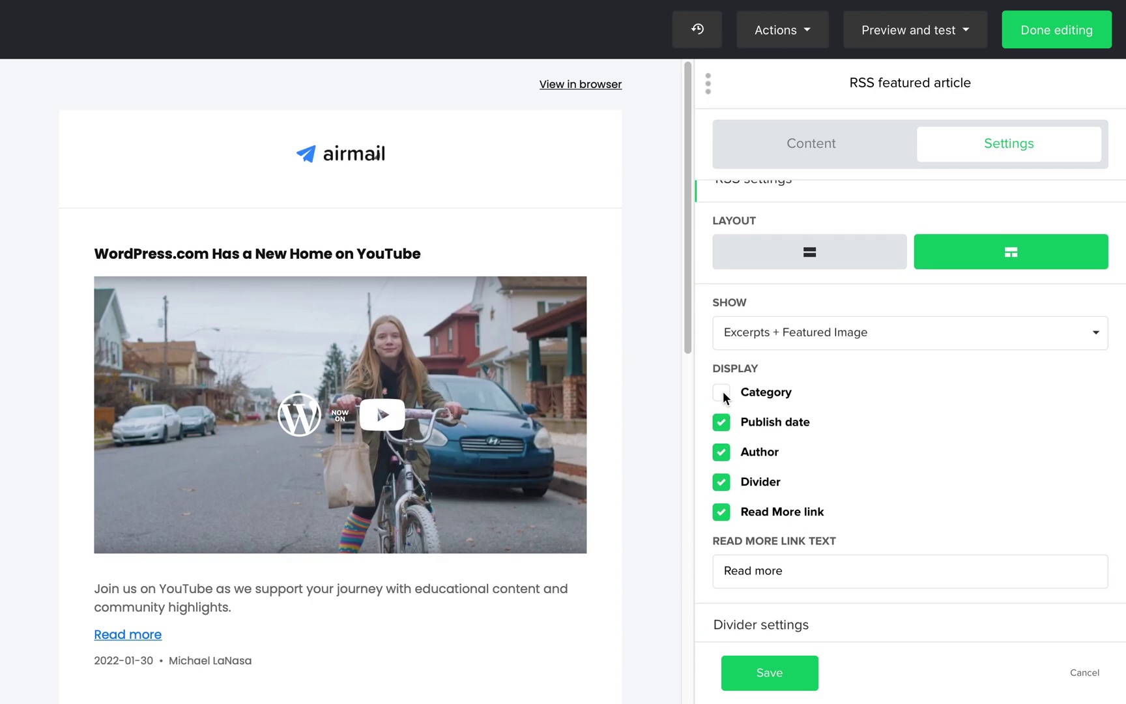
click(722, 392)
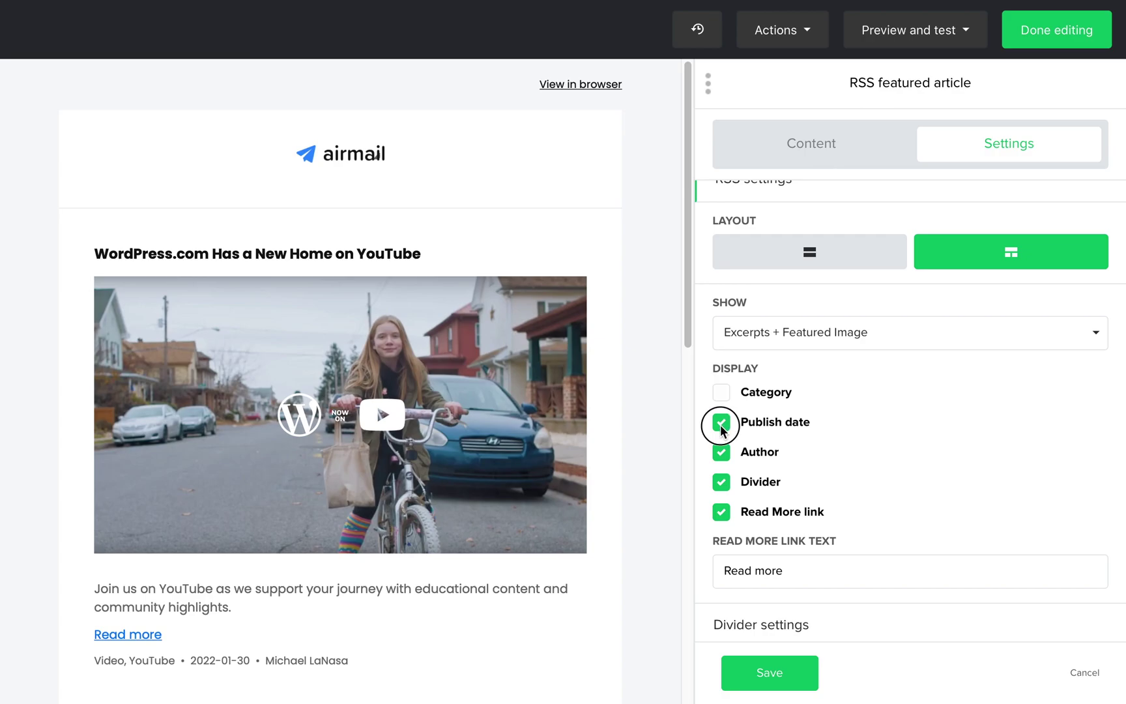
click(720, 423)
click(721, 453)
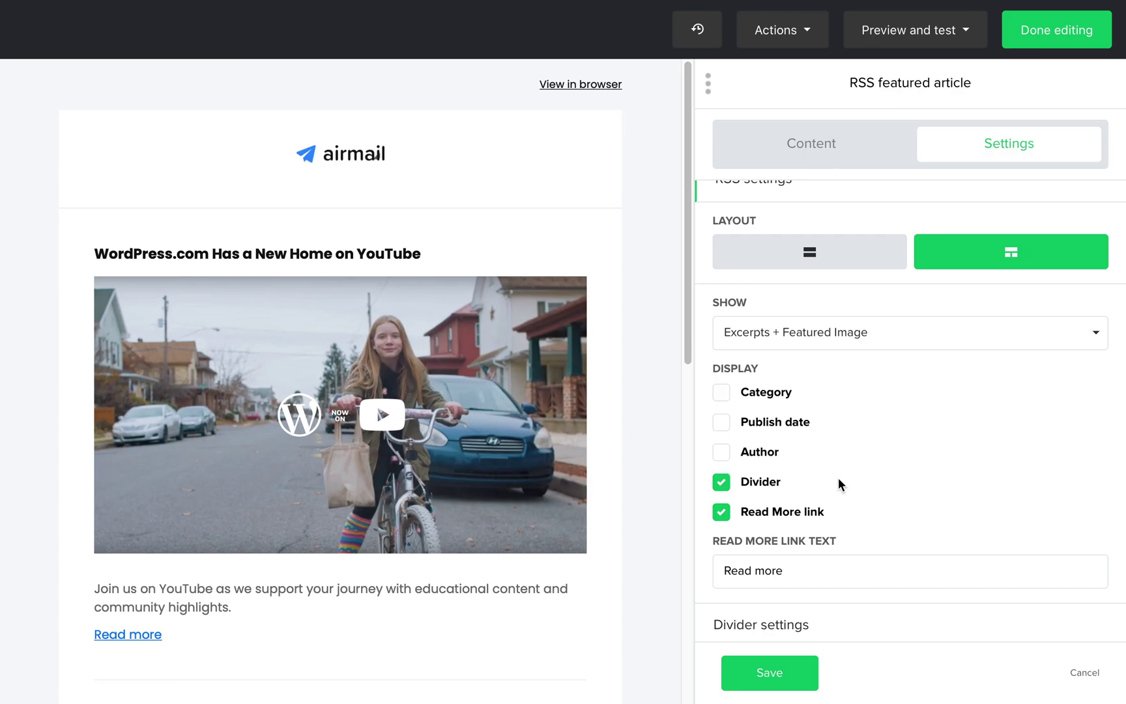
Expand Divider settings and tick 'Apply to all newly added blocks too'
scroll(850, 487, down, 2)
click(806, 499)
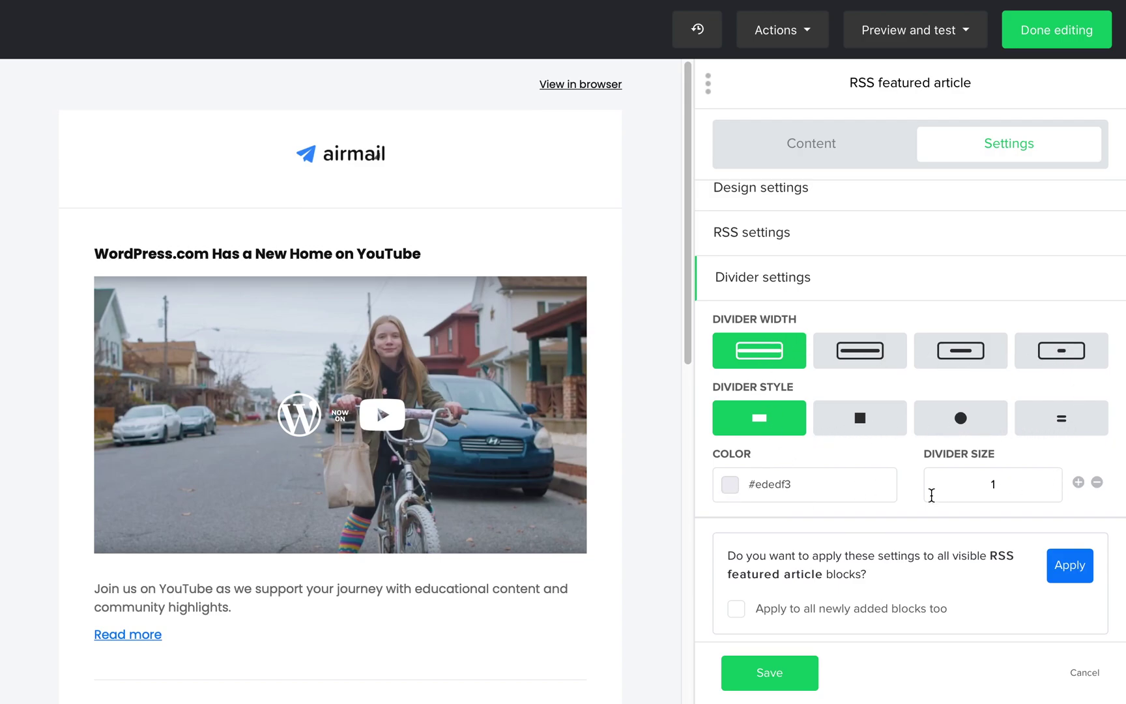
scroll(870, 490, down, 1)
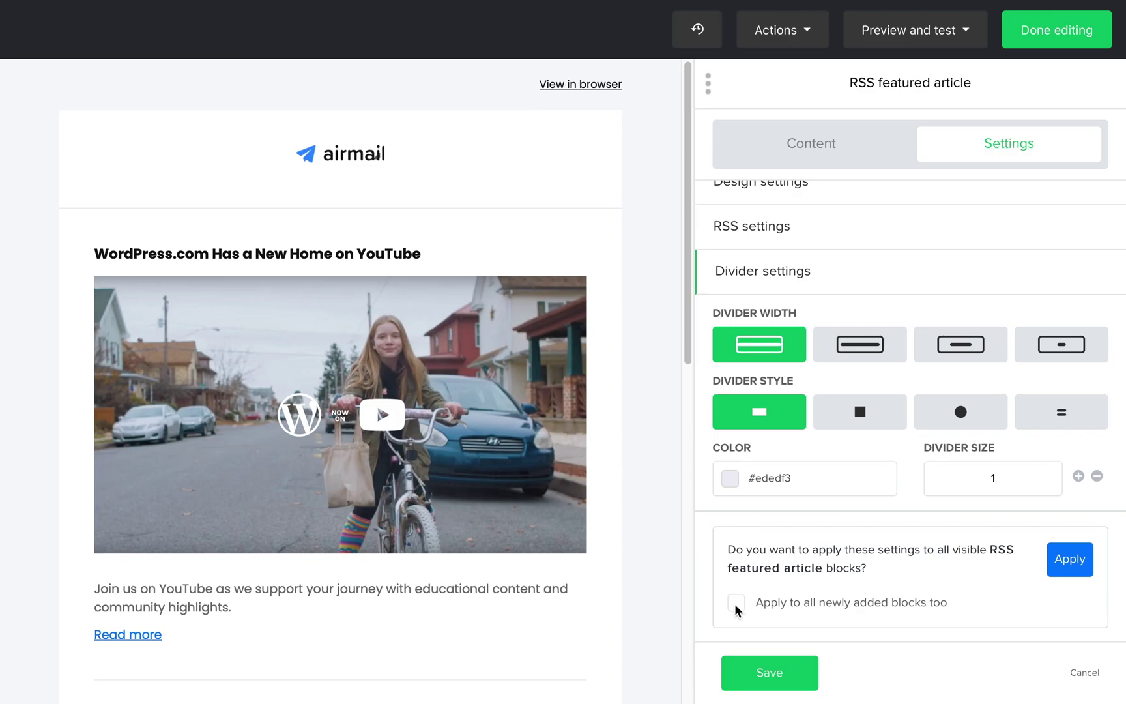
click(736, 606)
Save the block settings, check the full email in Preview mode, and finish editing
click(781, 673)
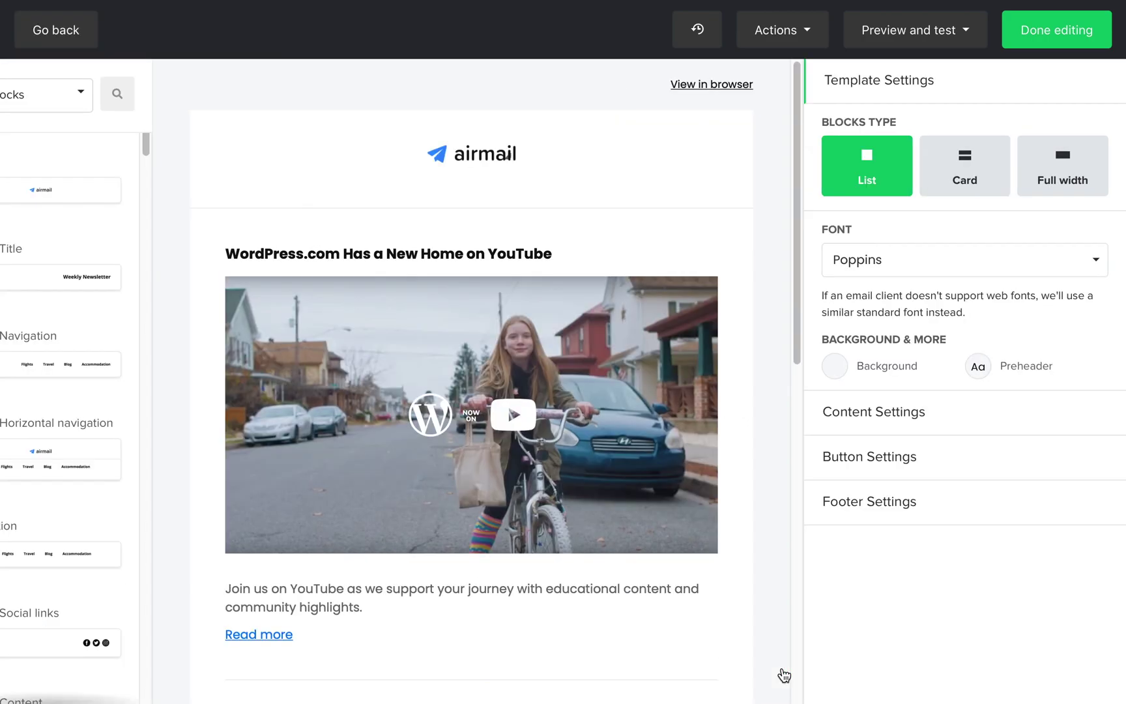
click(890, 32)
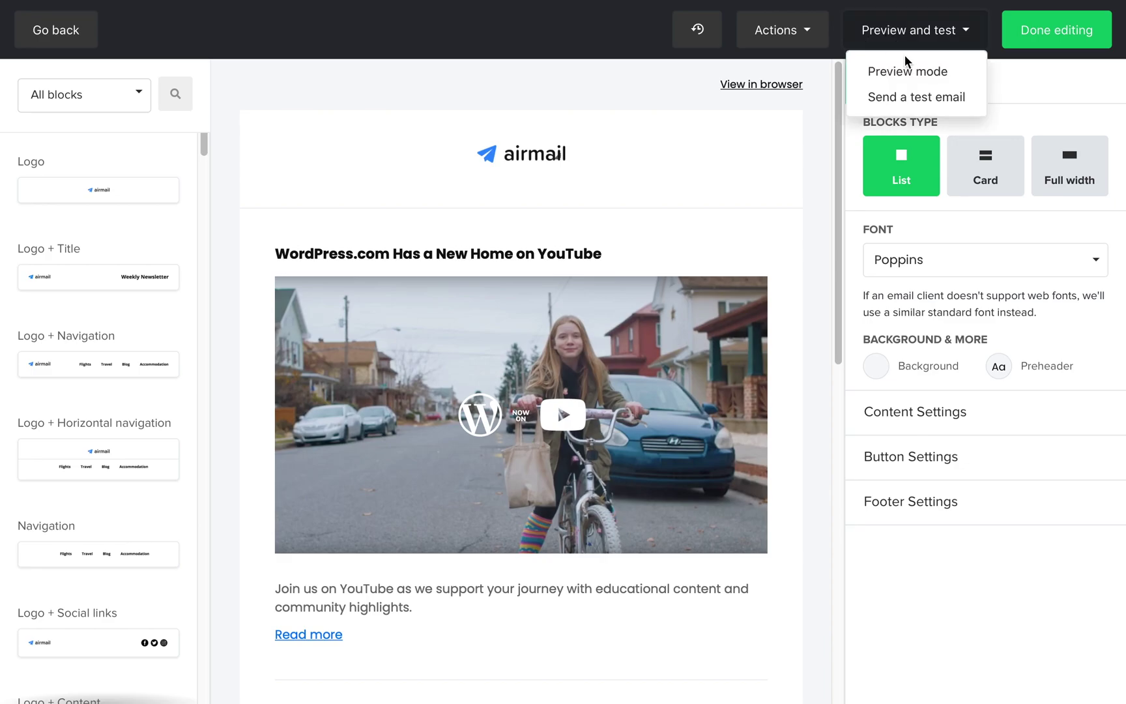
click(909, 71)
scroll(908, 267, down, 12)
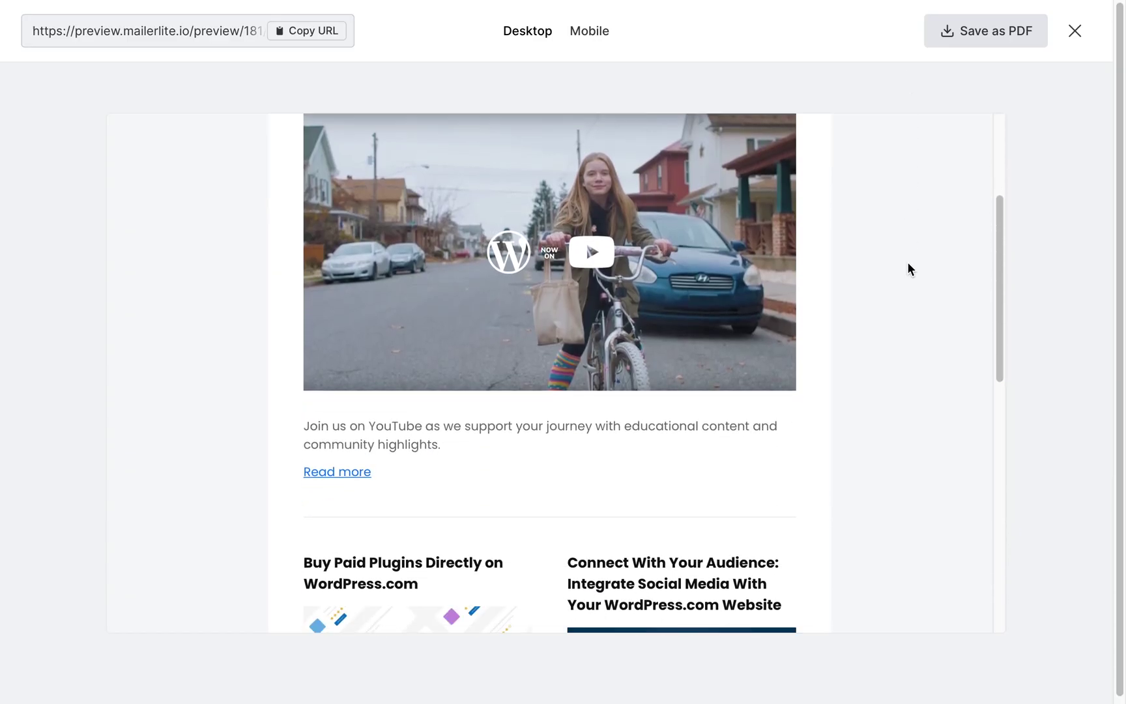
scroll(908, 263, up, 12)
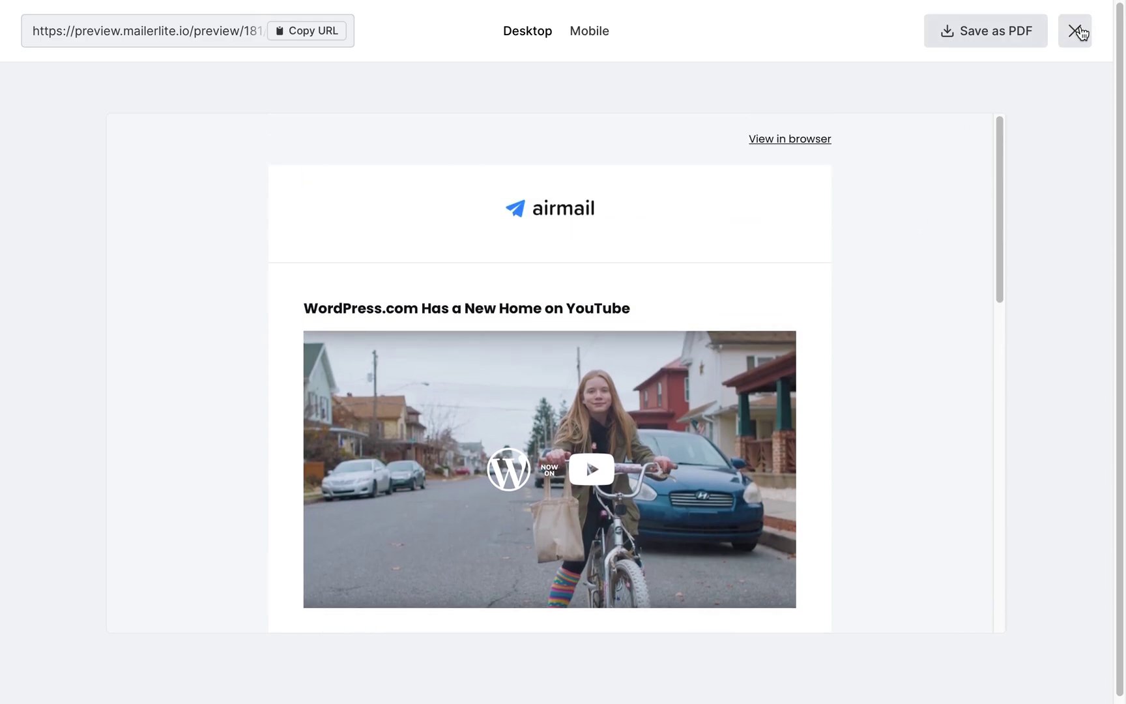
click(1075, 31)
click(1051, 39)
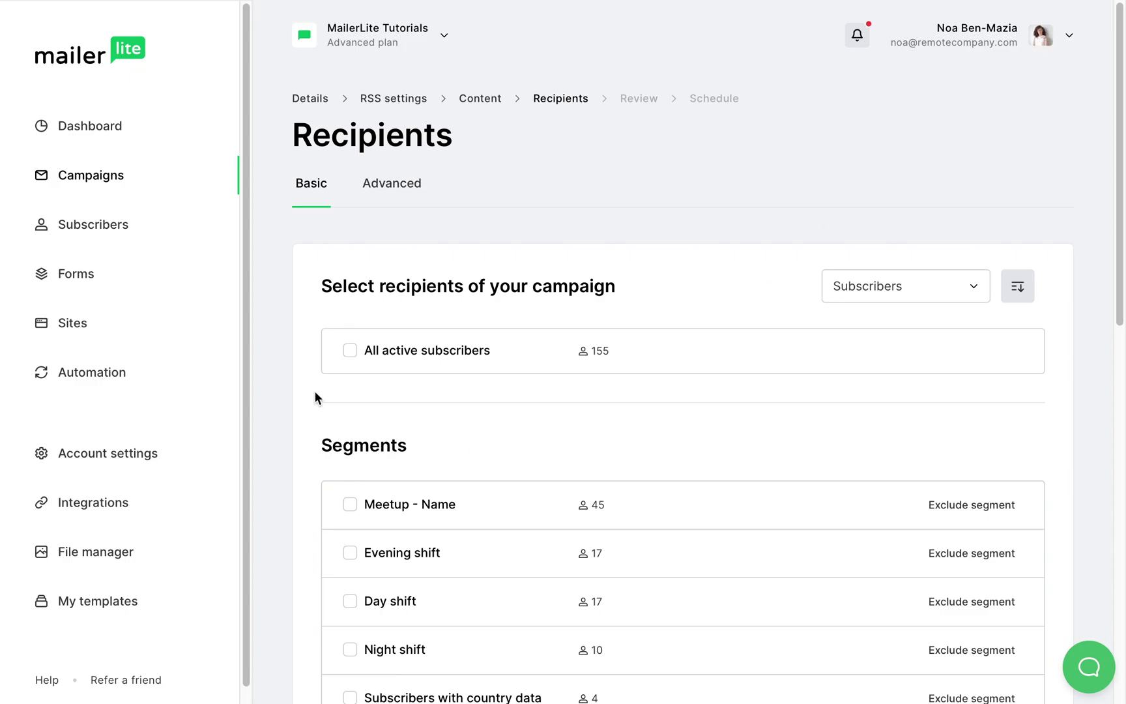
Select All active subscribers as recipients, review, and schedule the campaign
click(350, 351)
scroll(415, 404, down, 10)
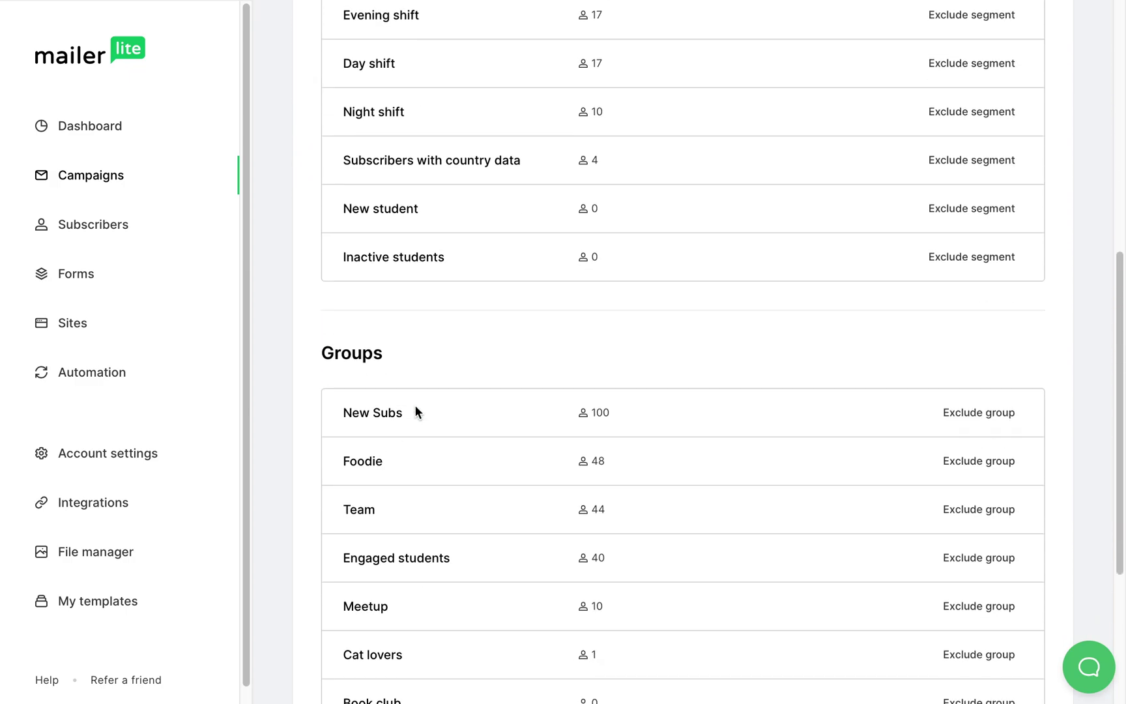
click(997, 633)
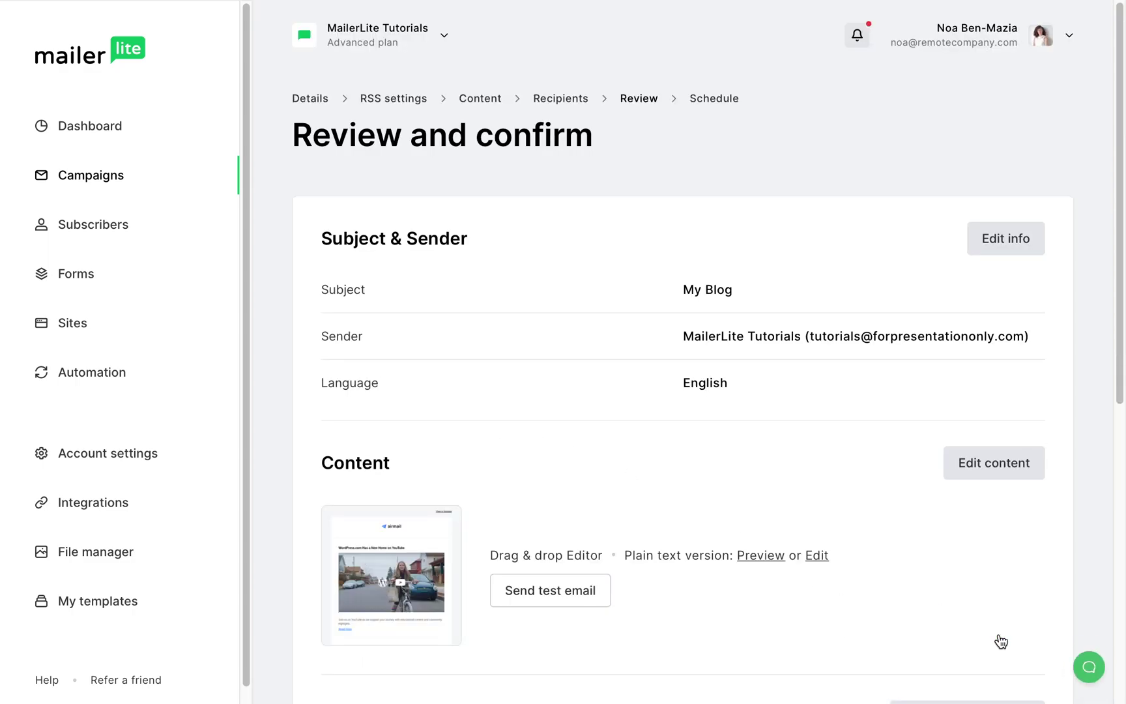
scroll(995, 628, down, 2)
scroll(995, 628, down, 6)
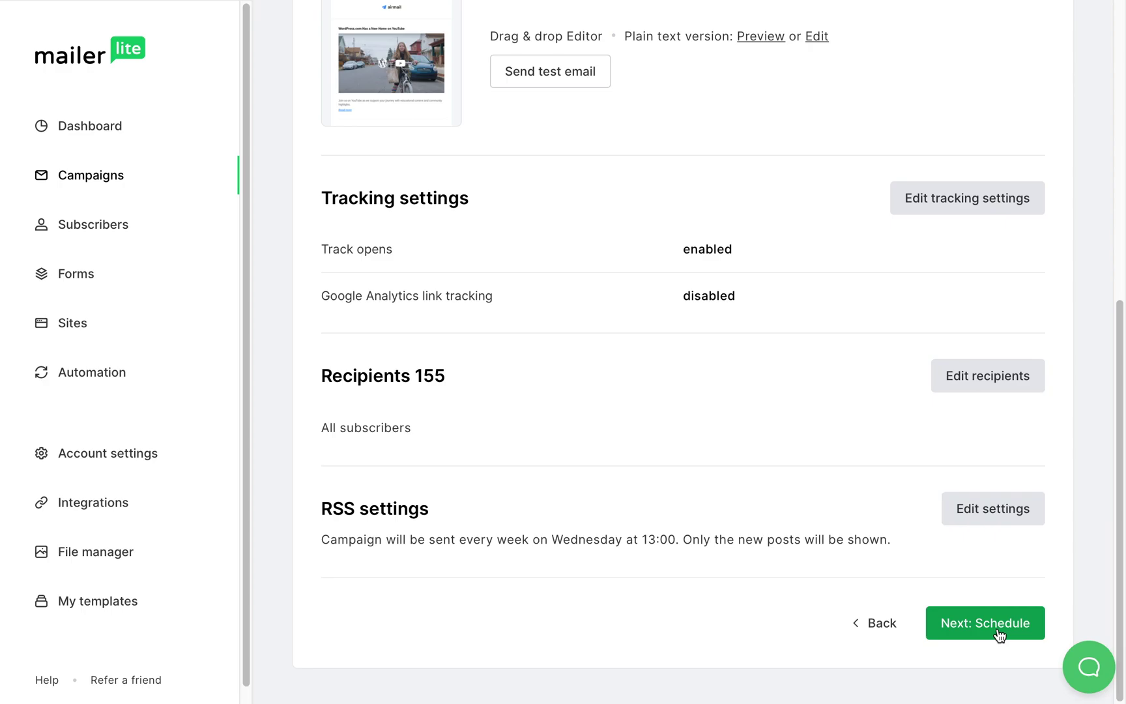
click(998, 631)
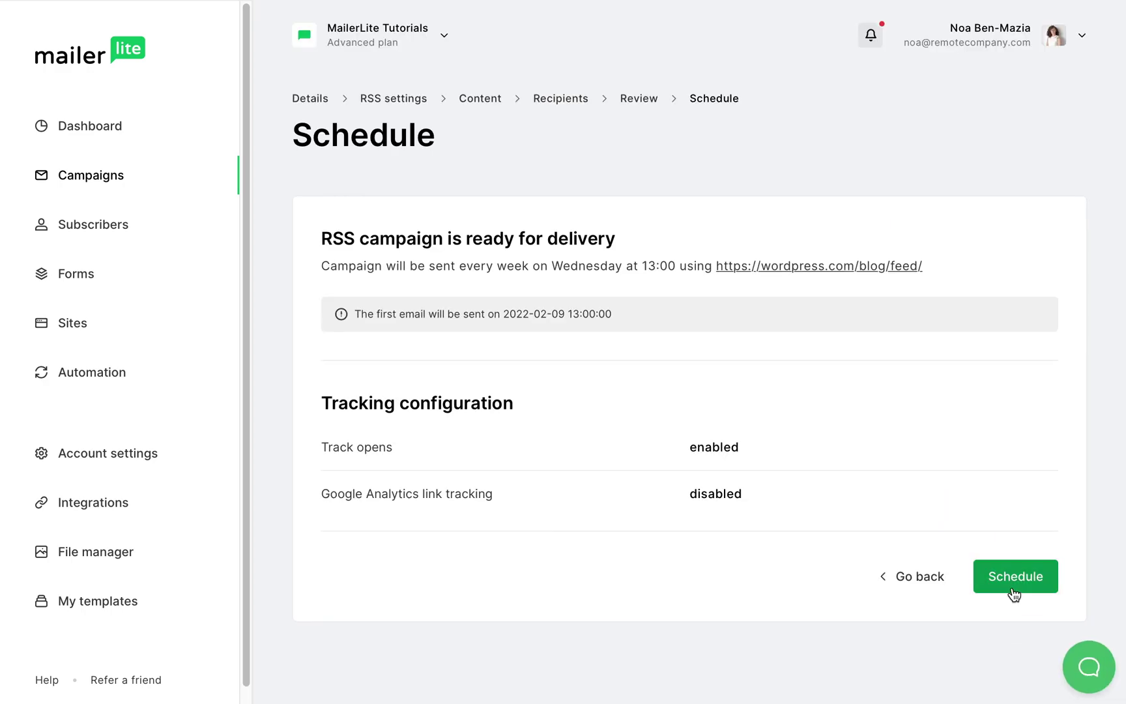
click(1014, 592)
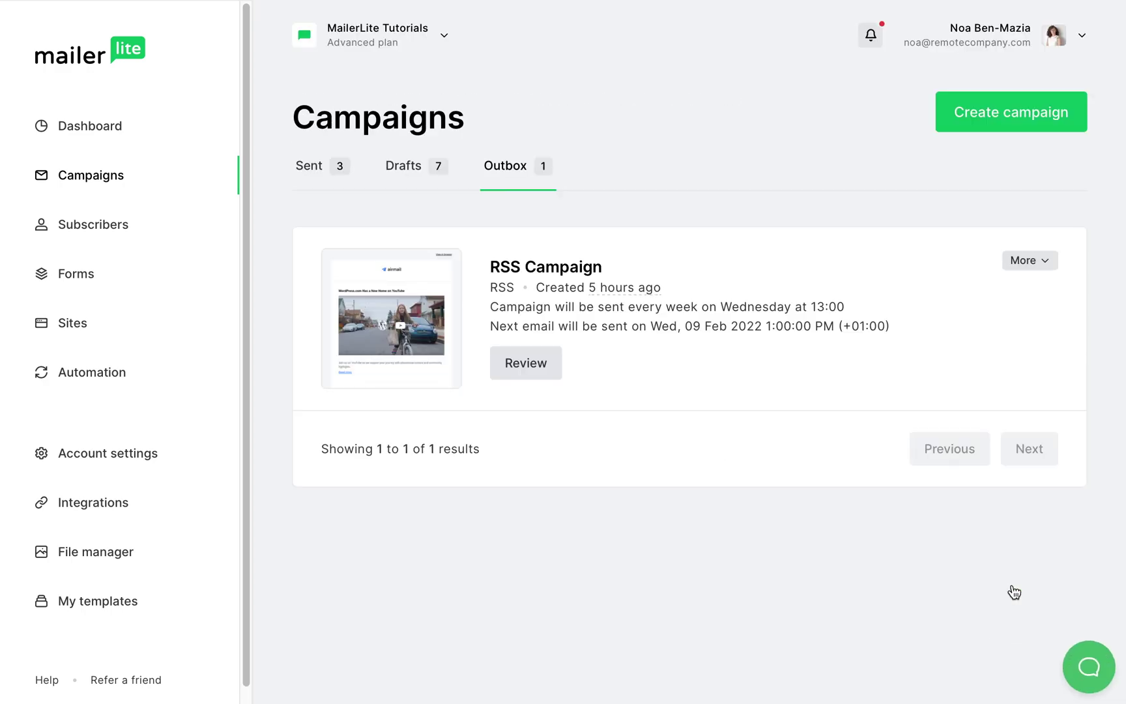